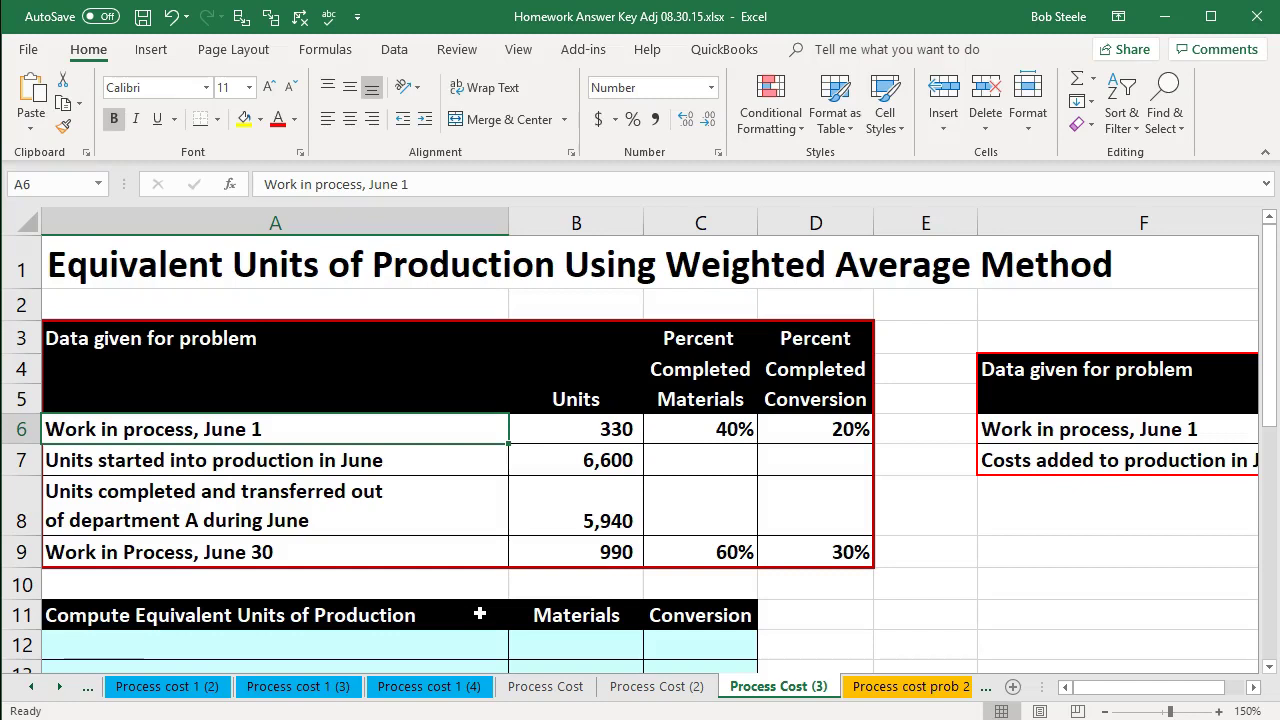
- Review the units data: 330 beginning, 6,600 started, 5,940 transferred, 990 ending at 60%/30%
left_click(578, 372)
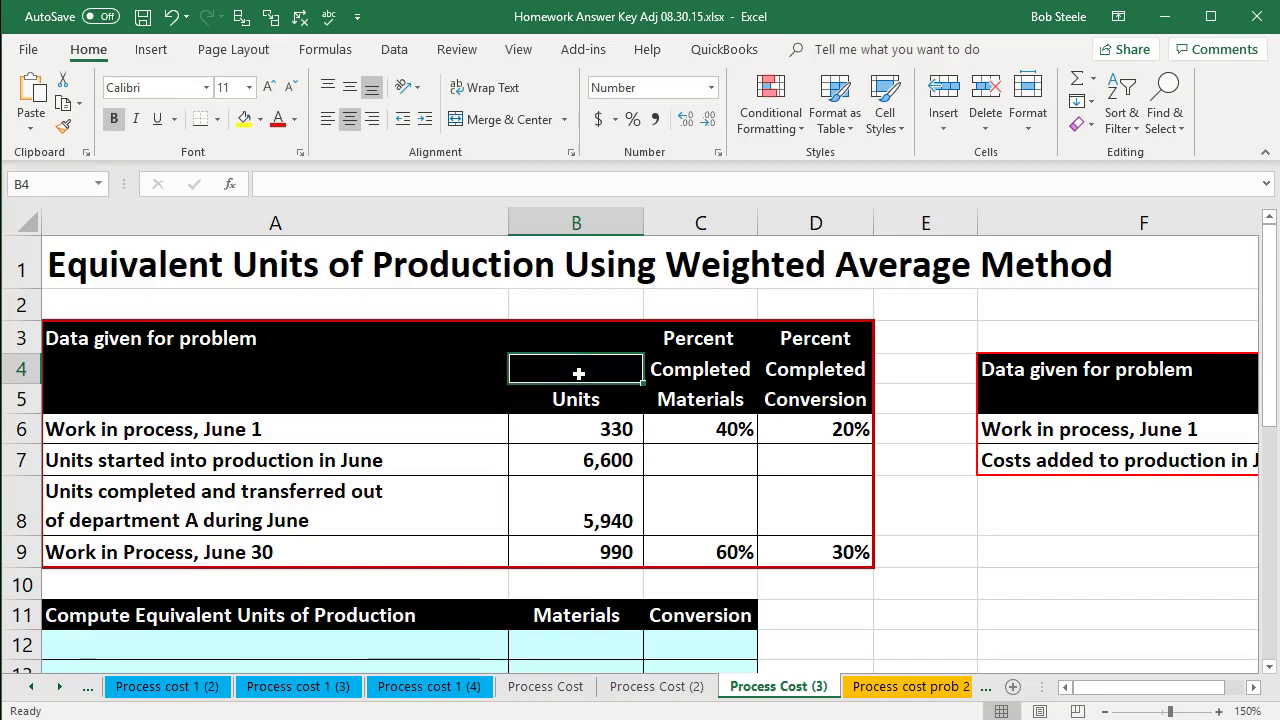
key("Down")
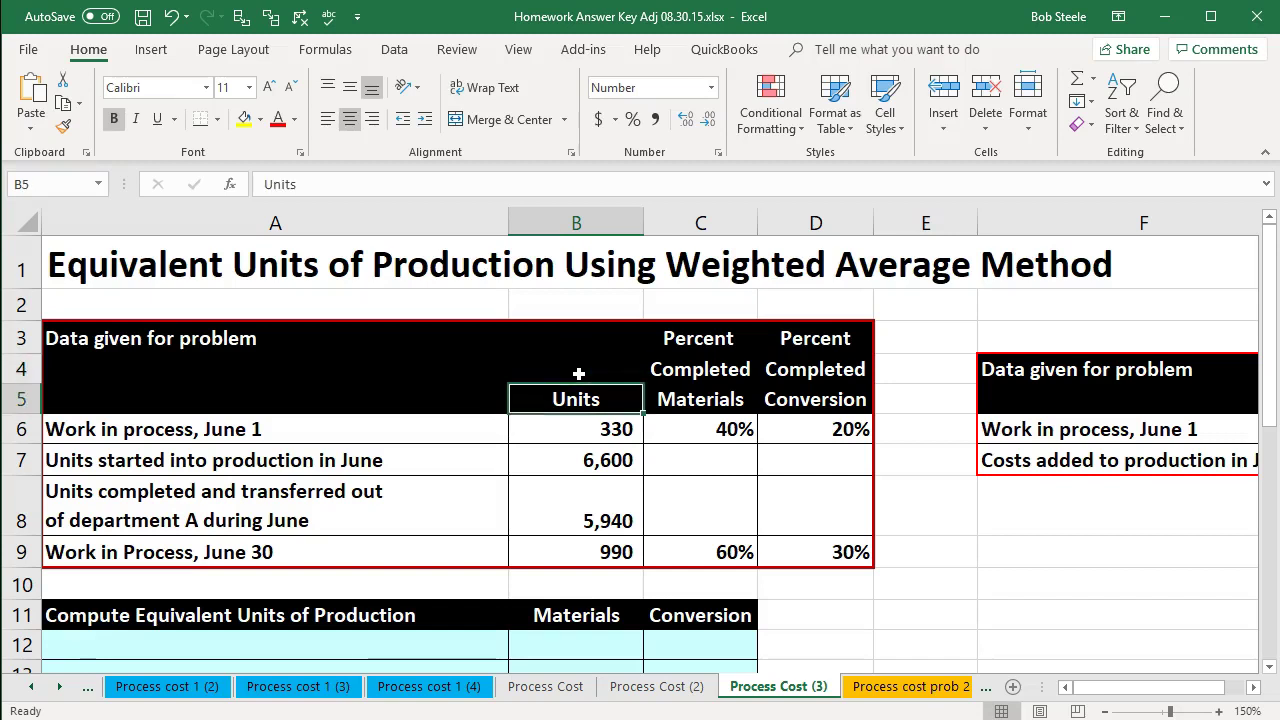
key("Right")
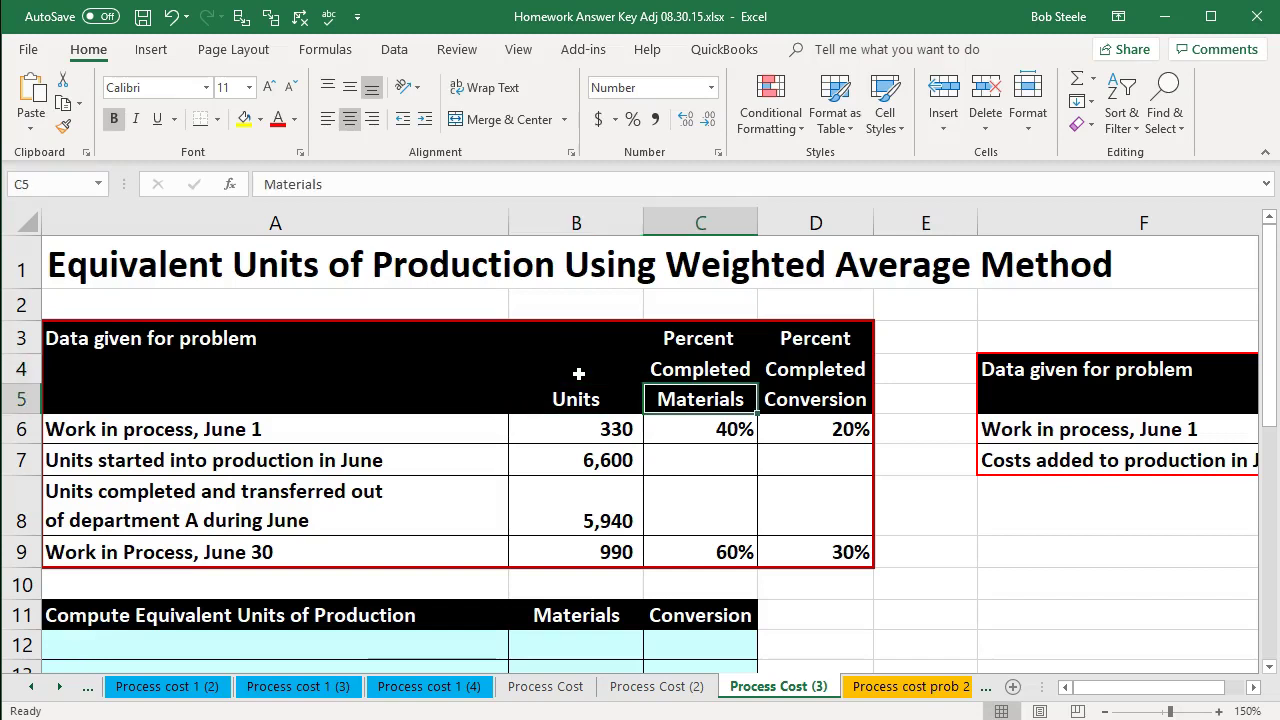
key("Right")
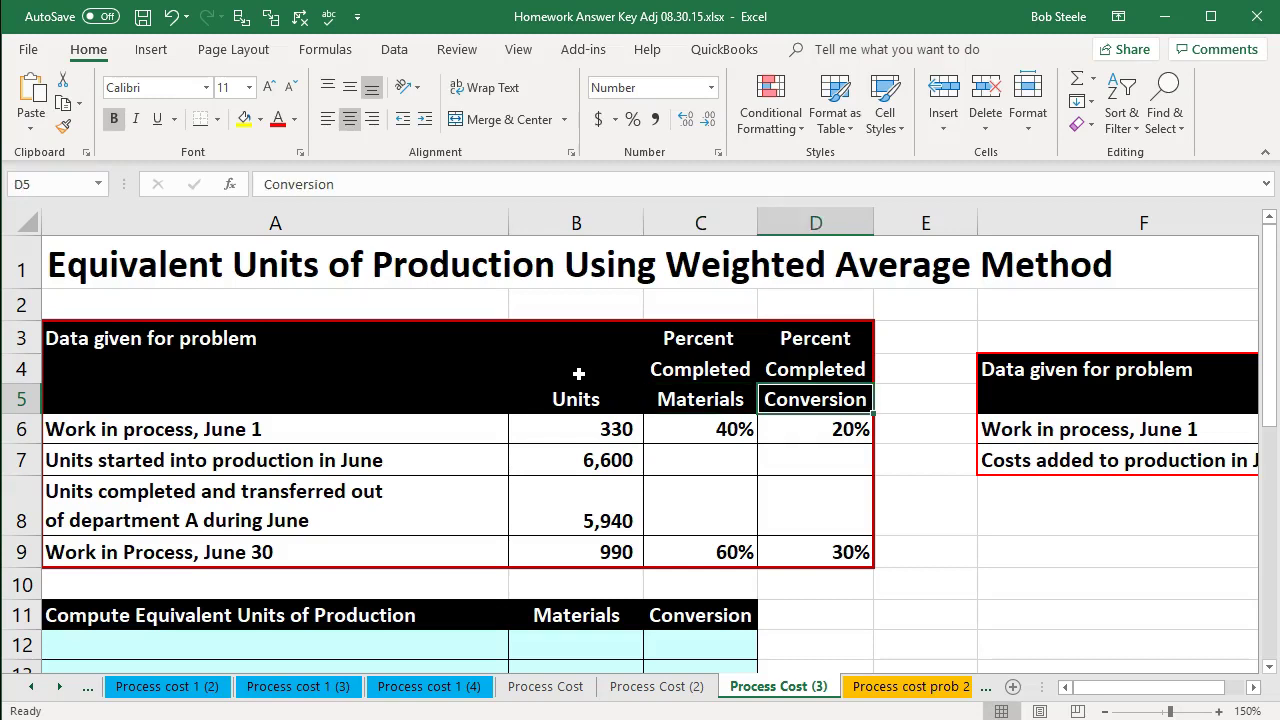
key("Down")
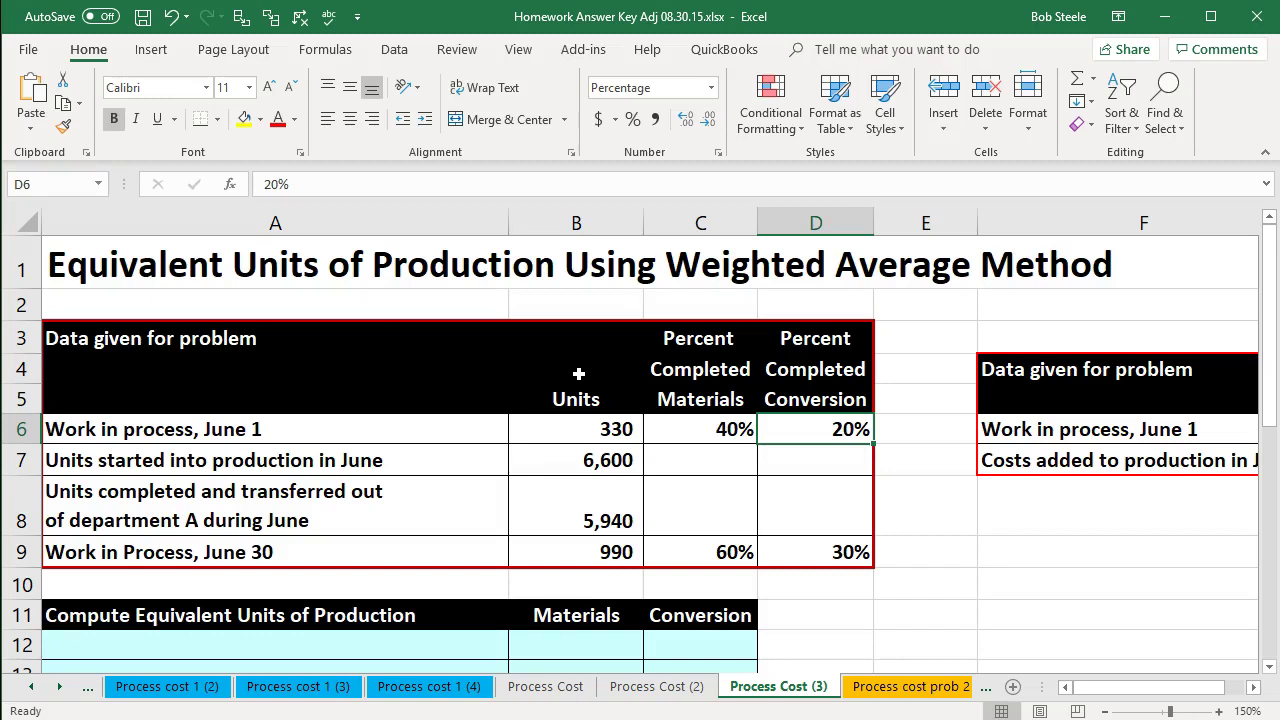
key("Left")
key("Left")
key("Left")
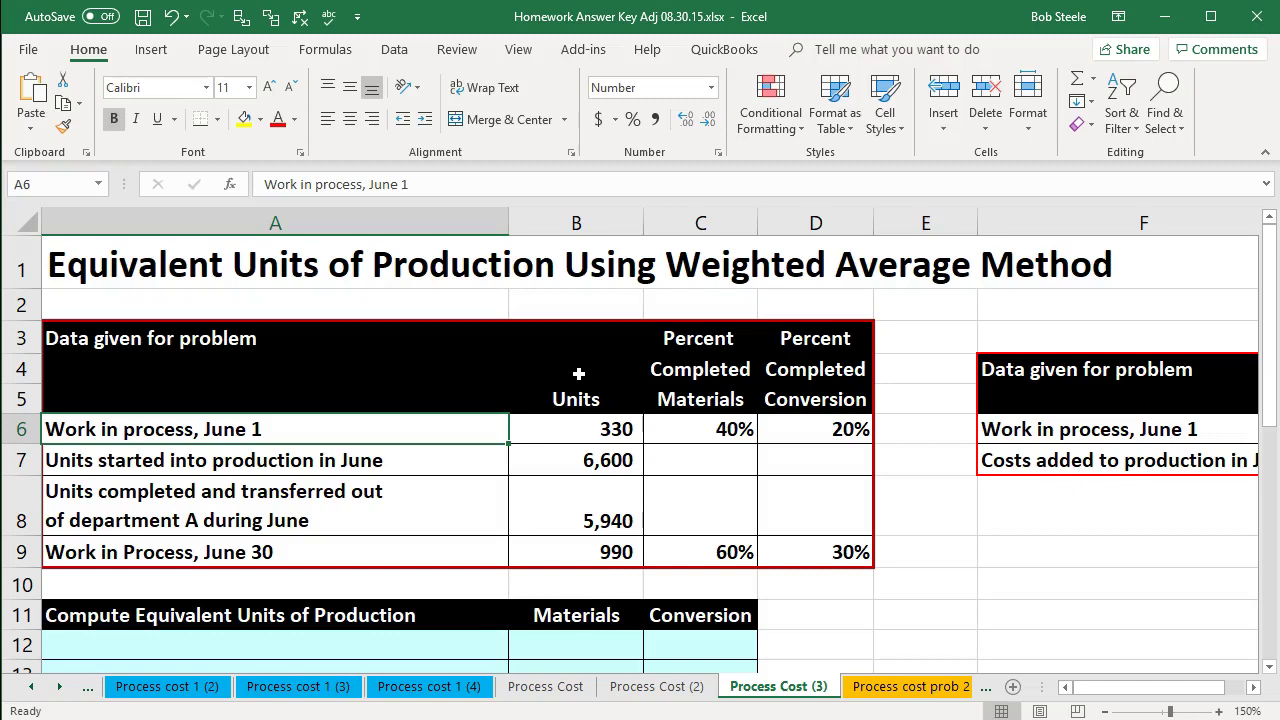
key("Down")
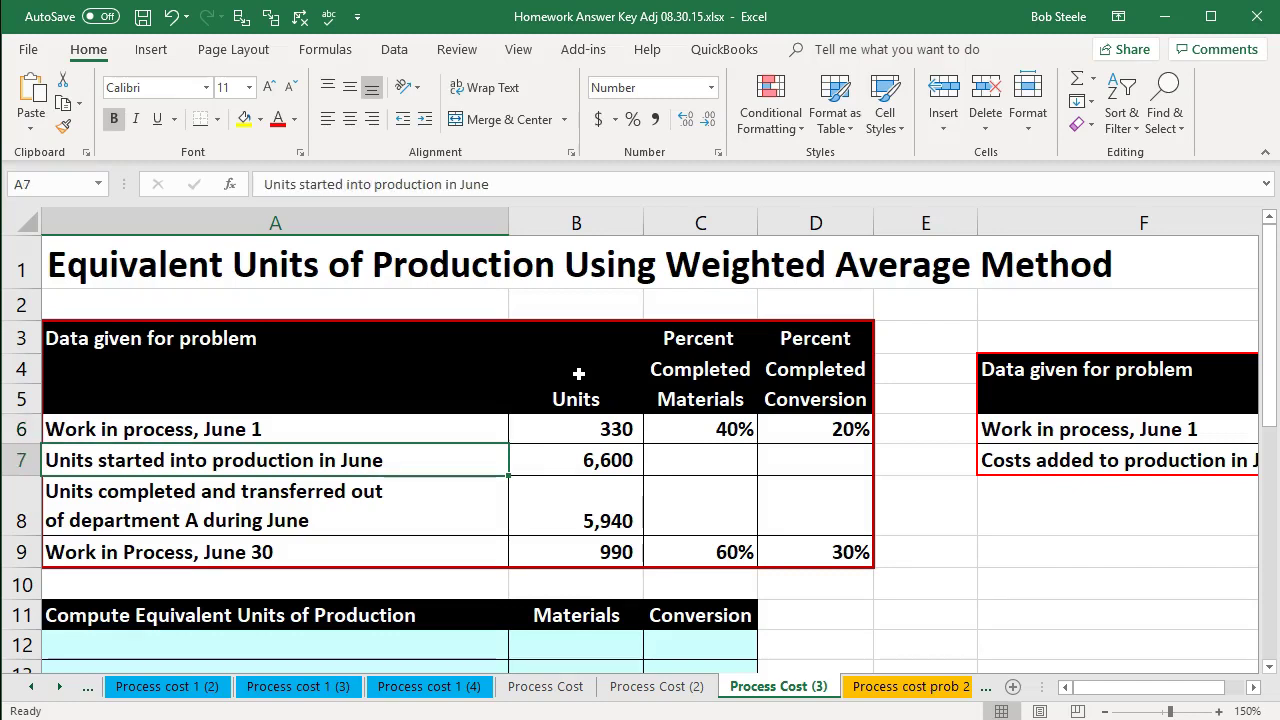
key("Down")
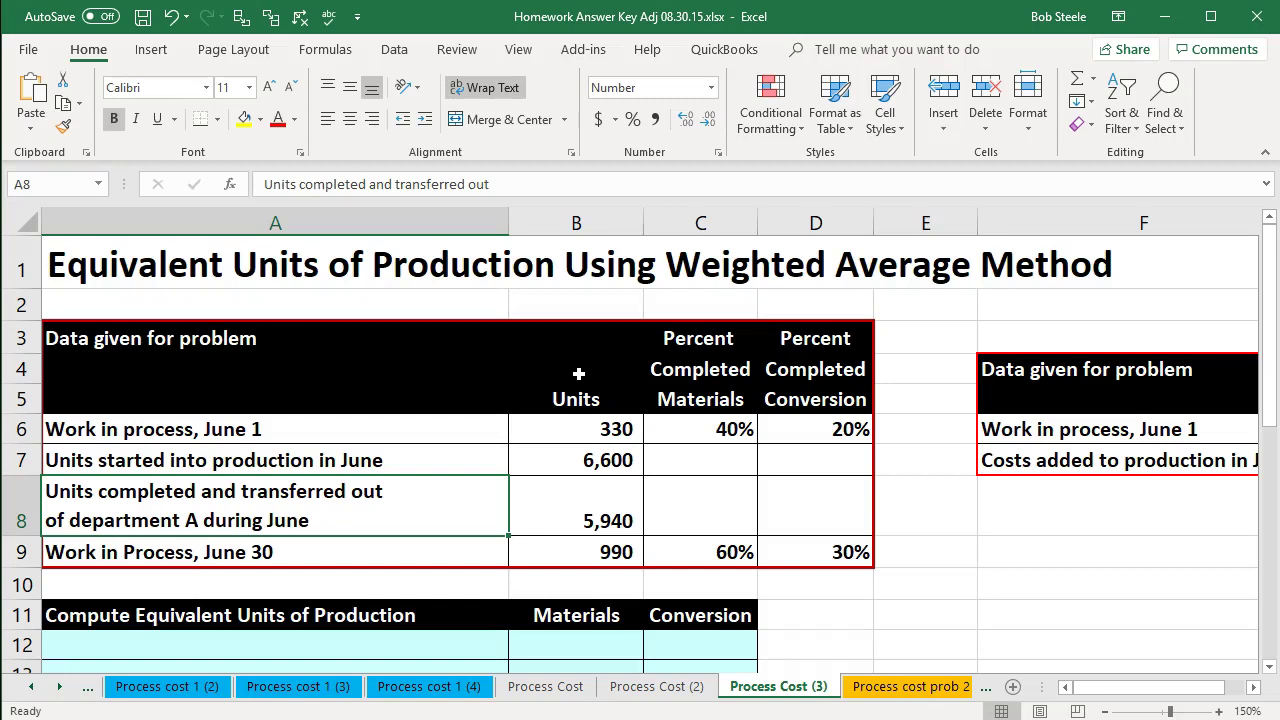
key("Down")
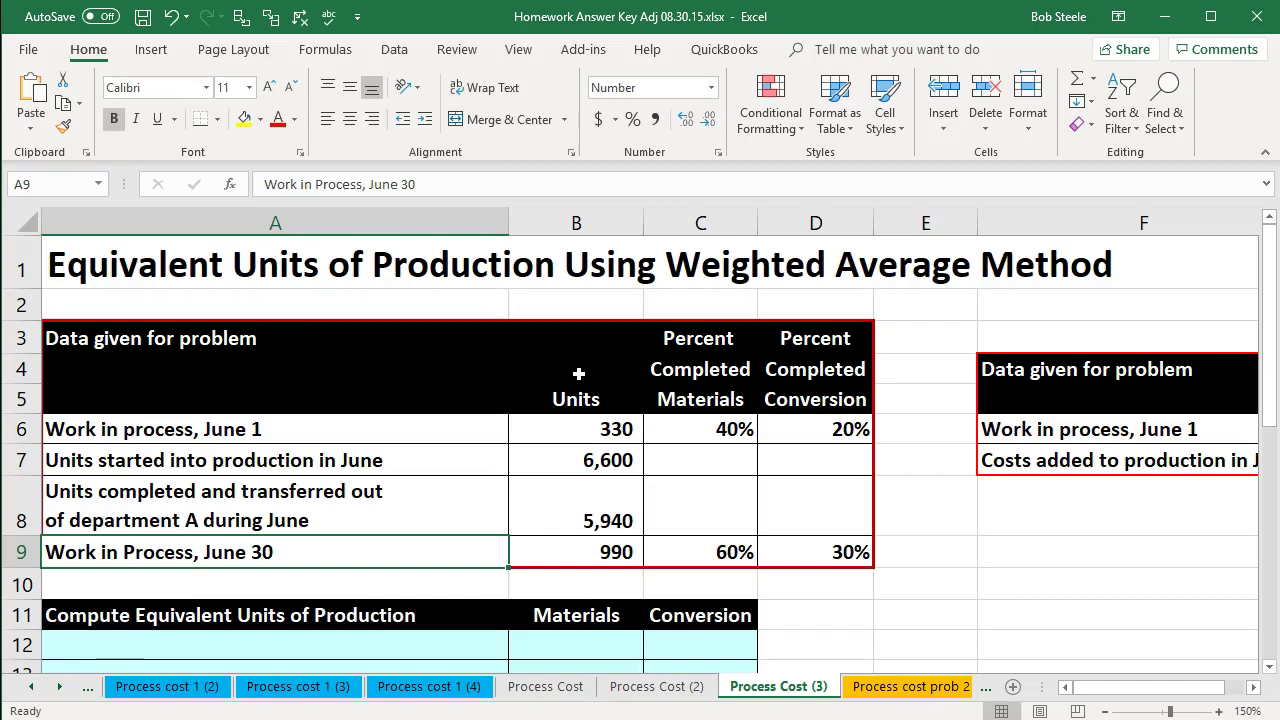
key("Right")
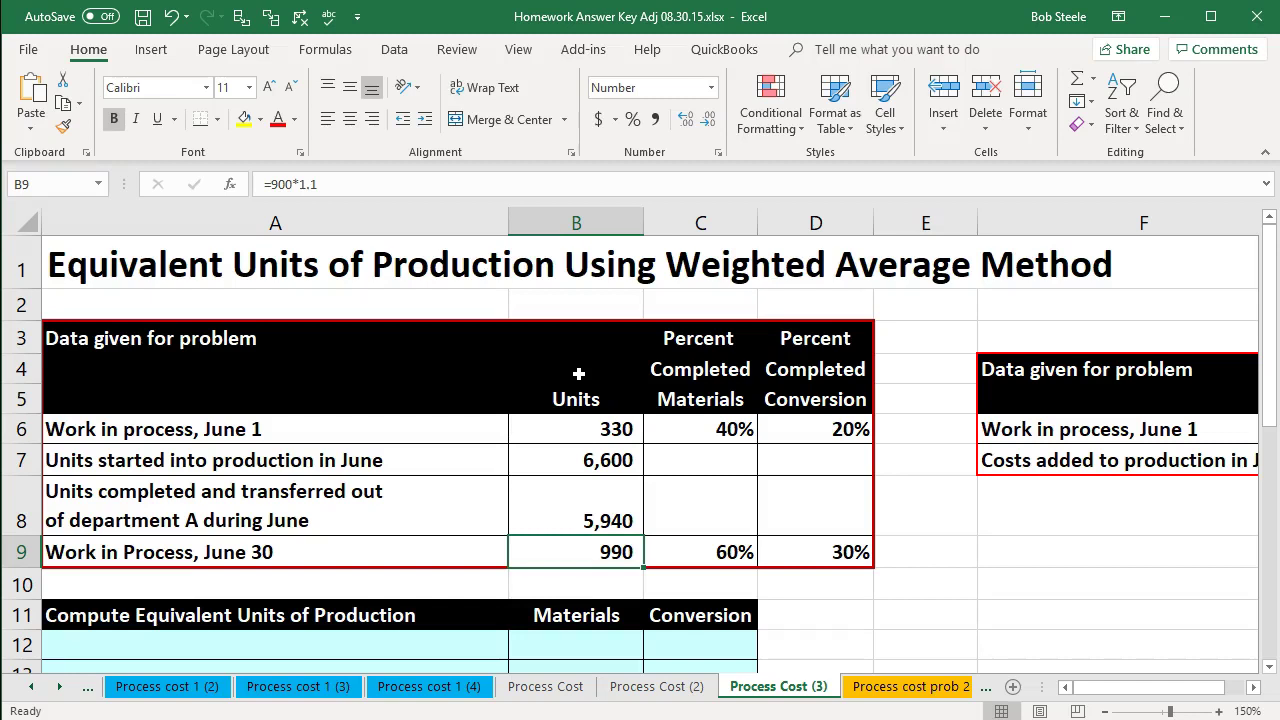
key("Right")
key("Right")
key("Right")
key("Right")
key("Right")
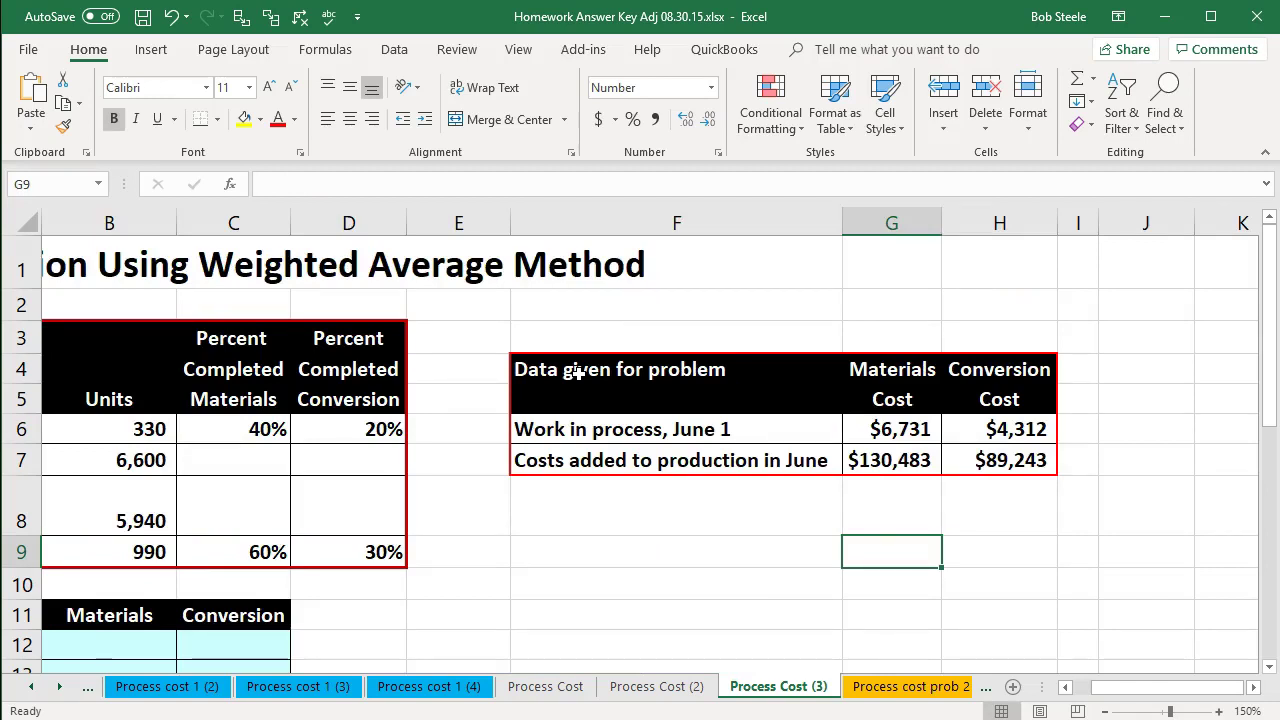
- Check the $6,731 June 1 materials cost, then return to the units data table
key("Up")
key("Up")
key("Up")
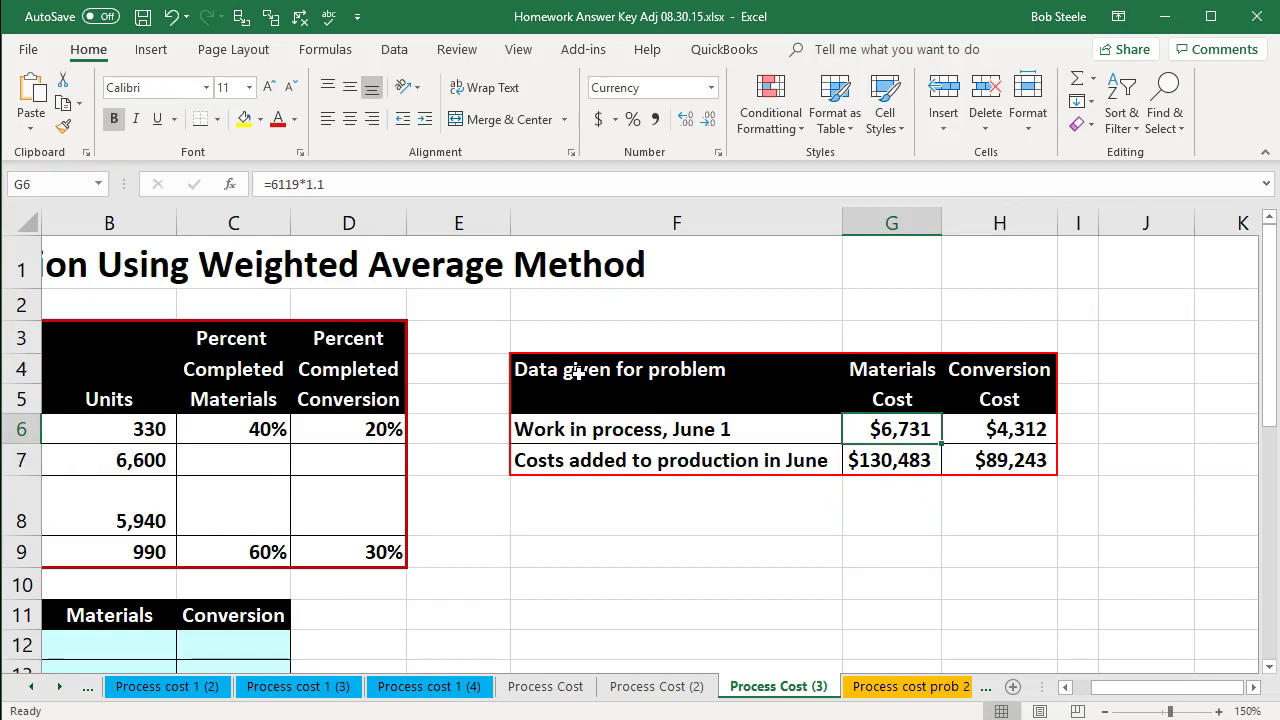
key("Down")
key("Down")
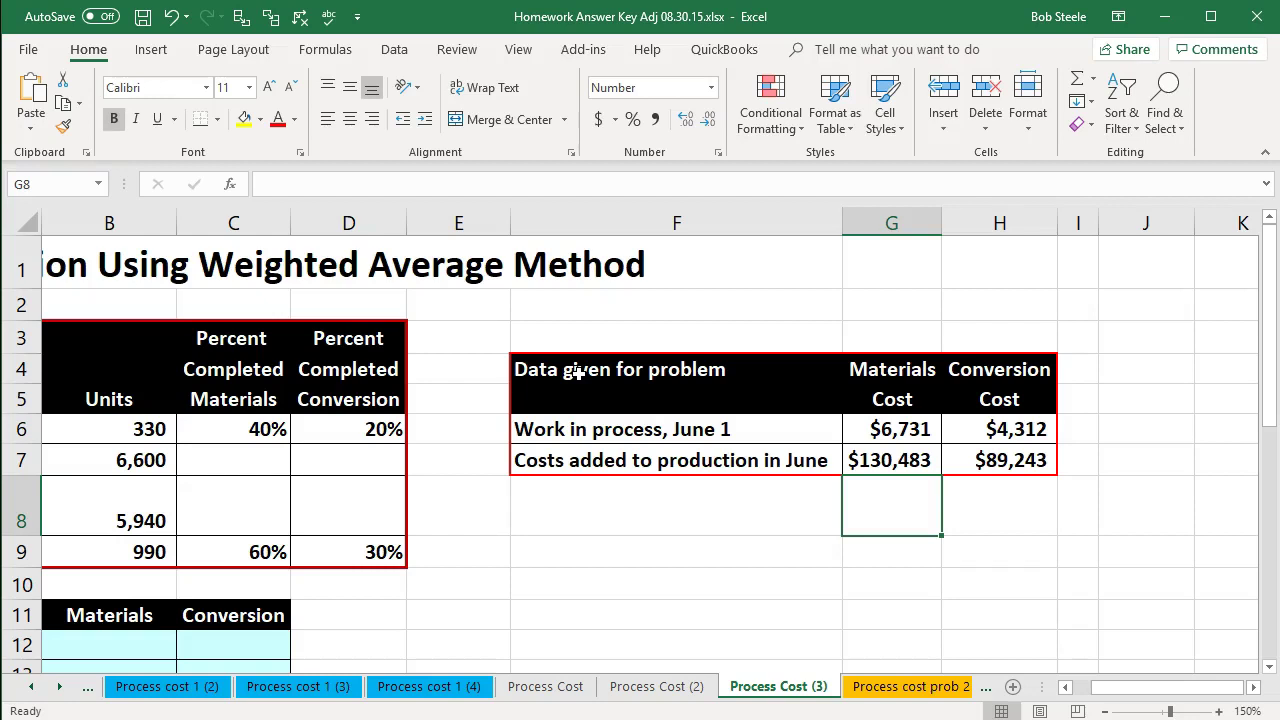
key("Left")
key("Left")
key("Left")
key("Left")
key("Left")
key("Left")
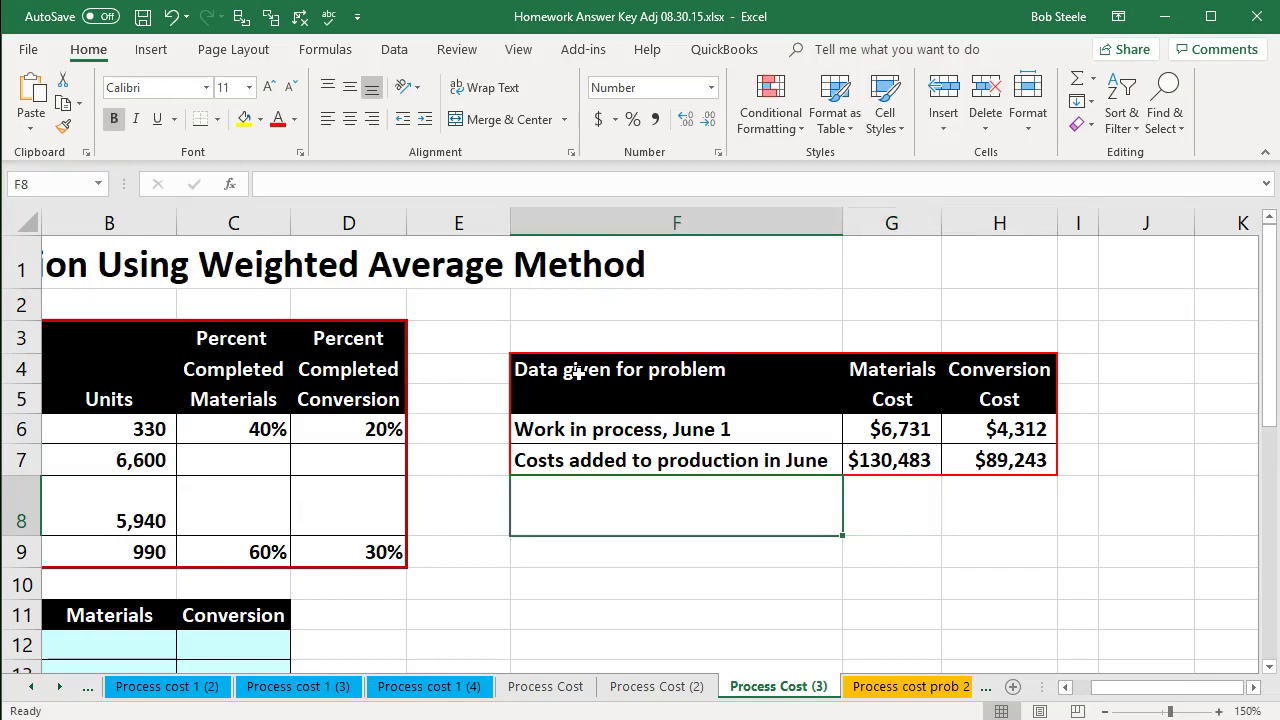
key("Right")
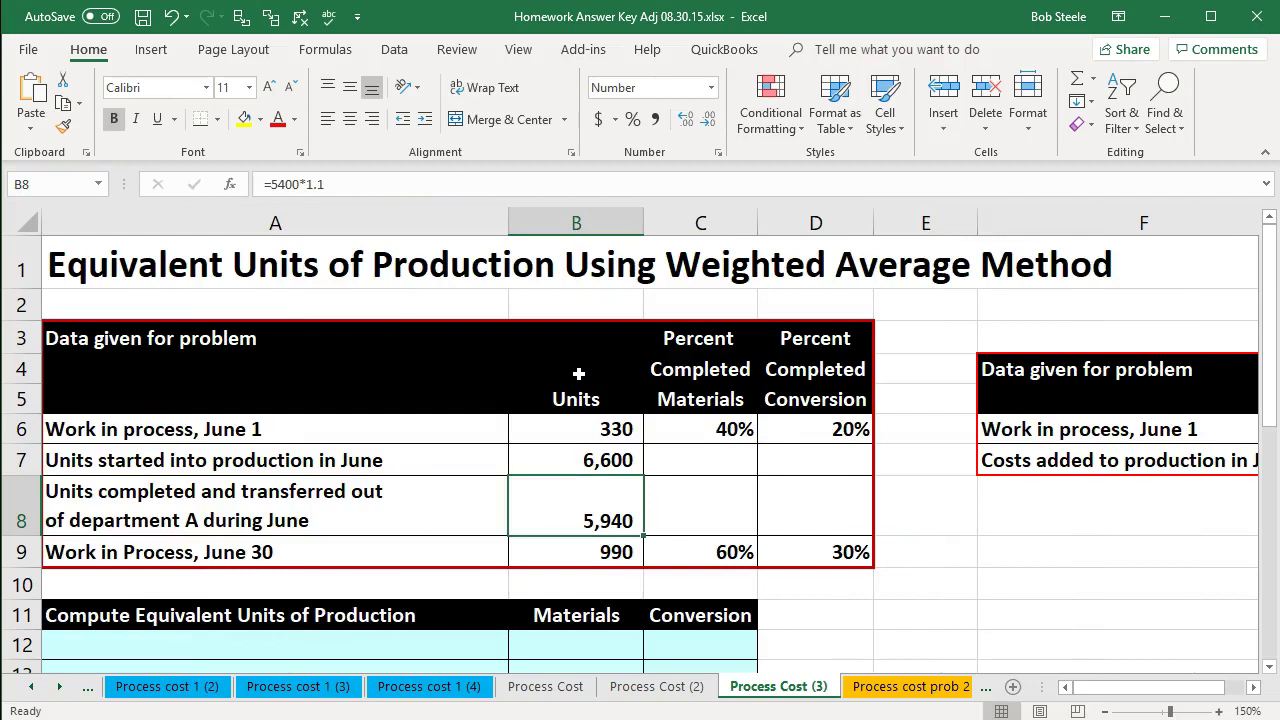
key("Up")
key("Up")
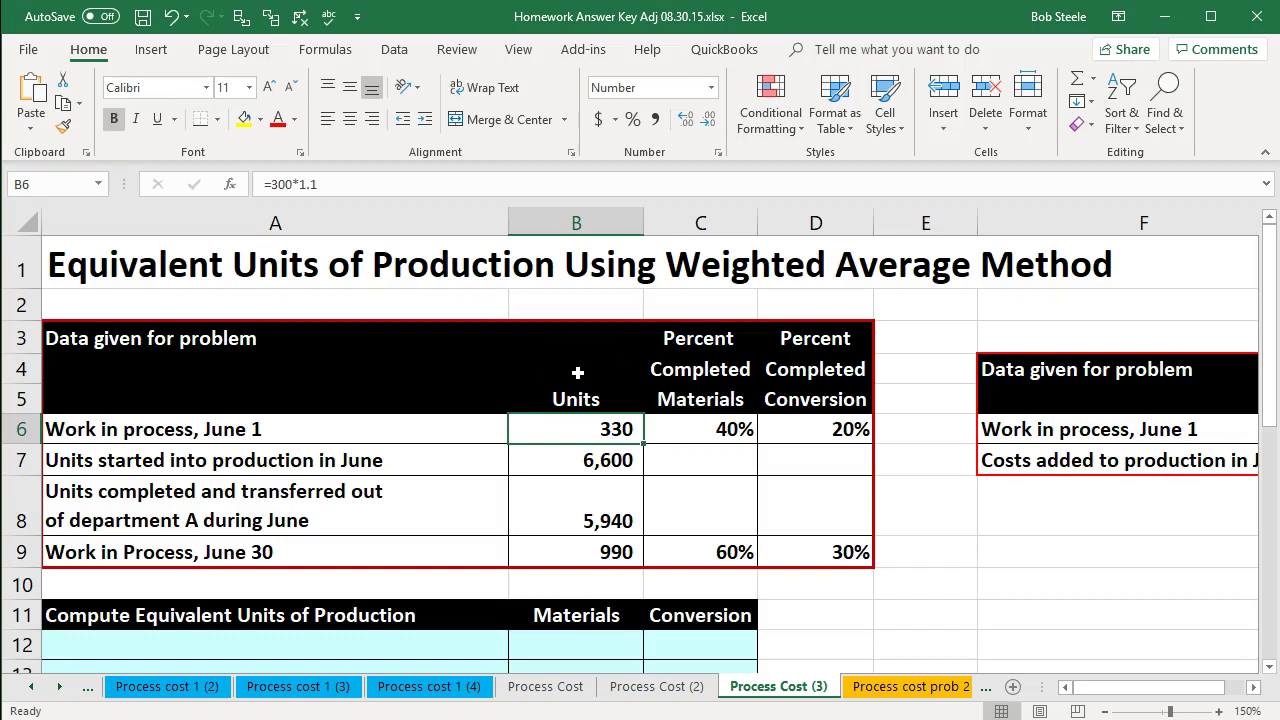
left_click(730, 432)
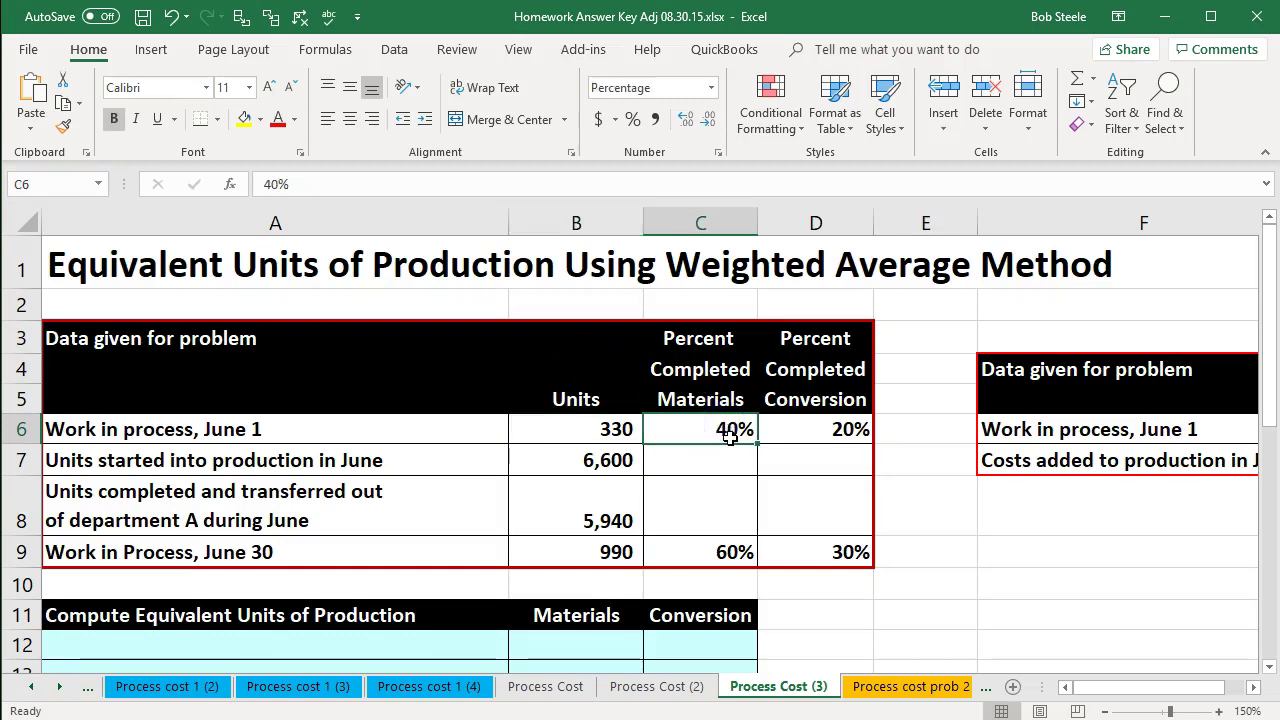
key("Right")
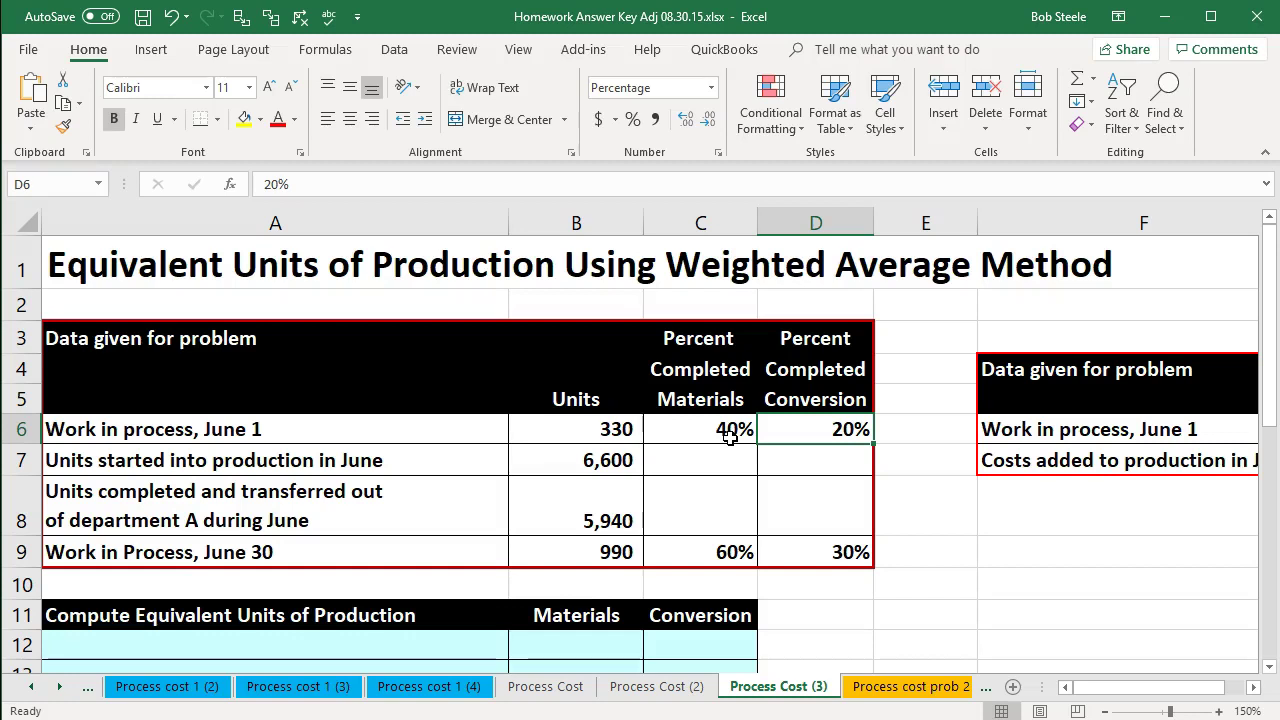
key("Left")
key("Left")
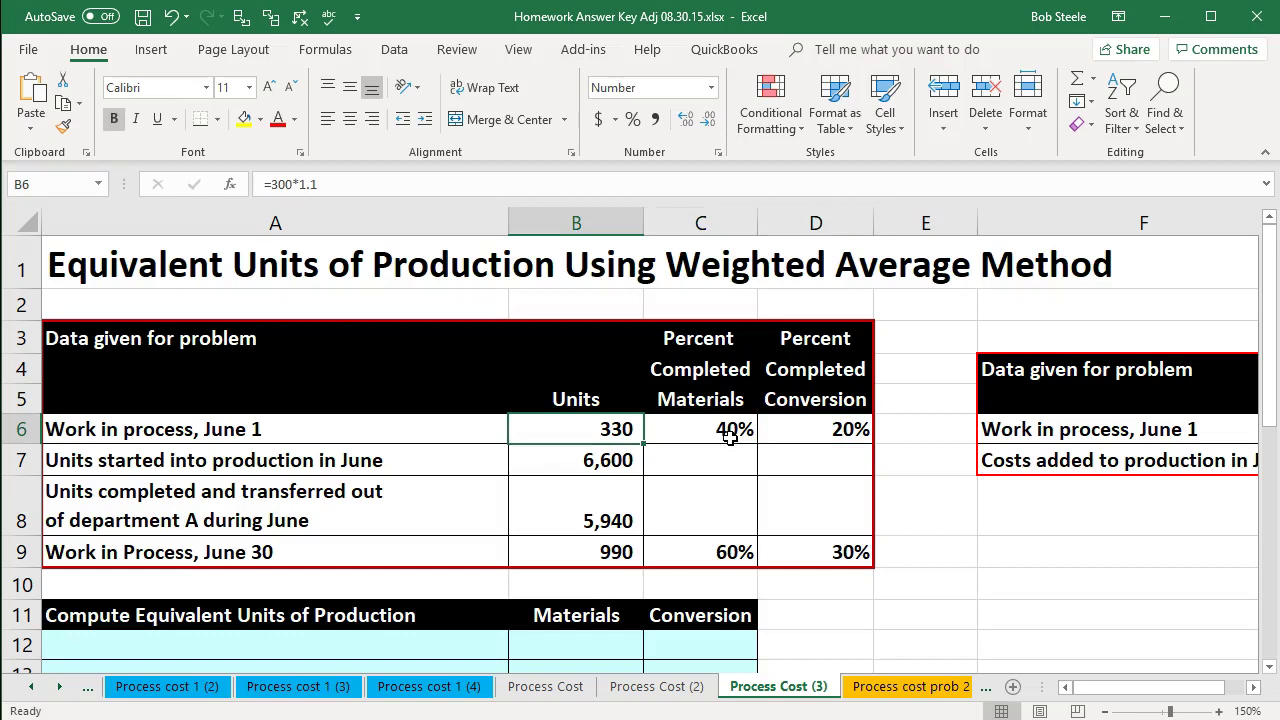
key("Right")
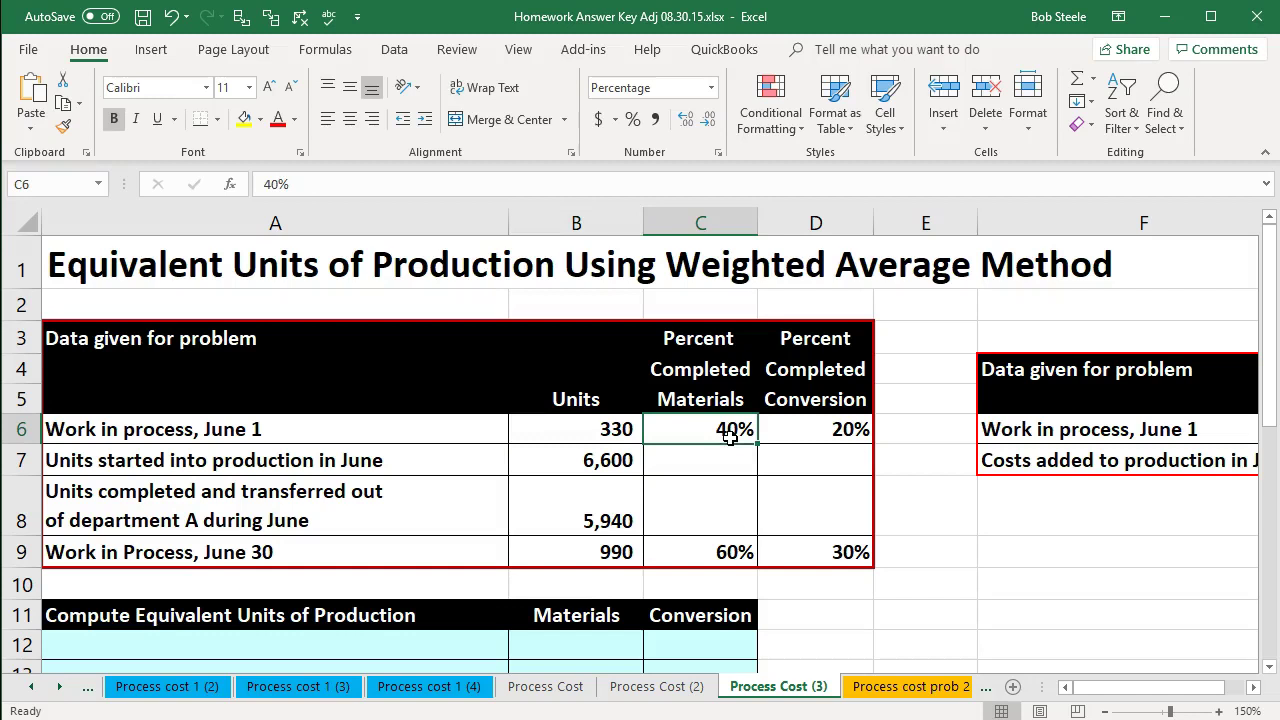
key("Left")
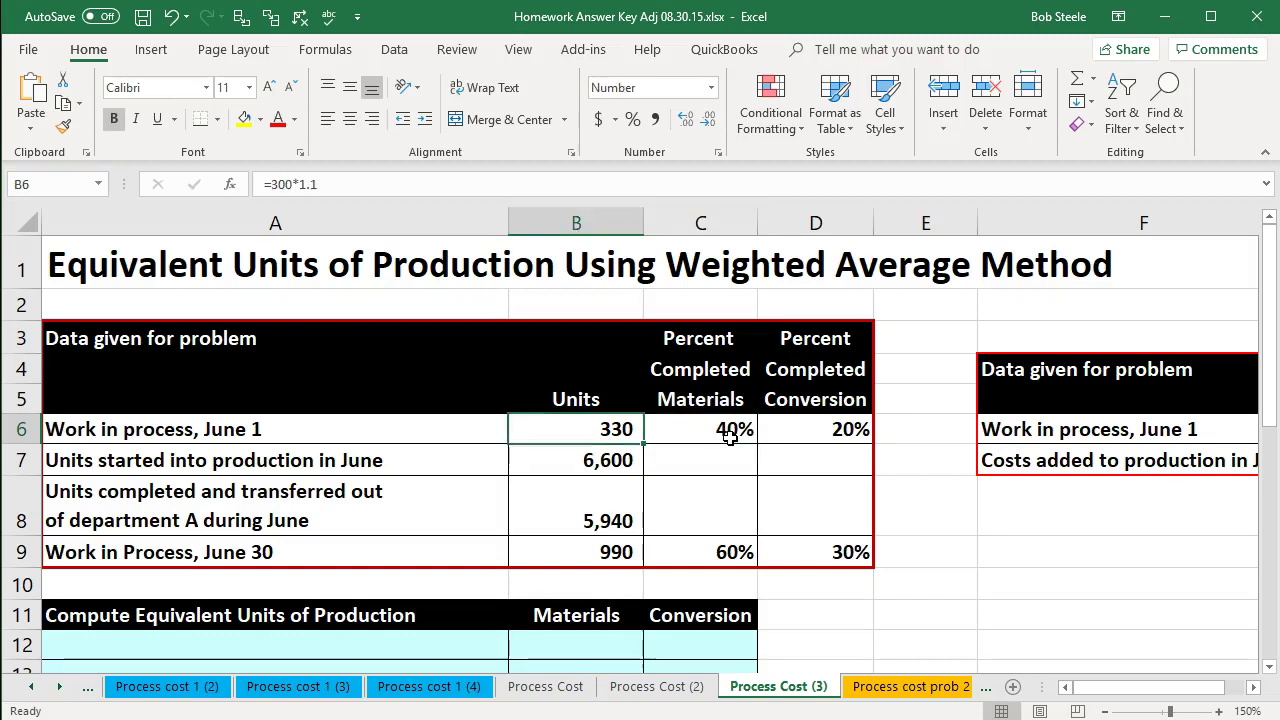
key("Right")
key("Right")
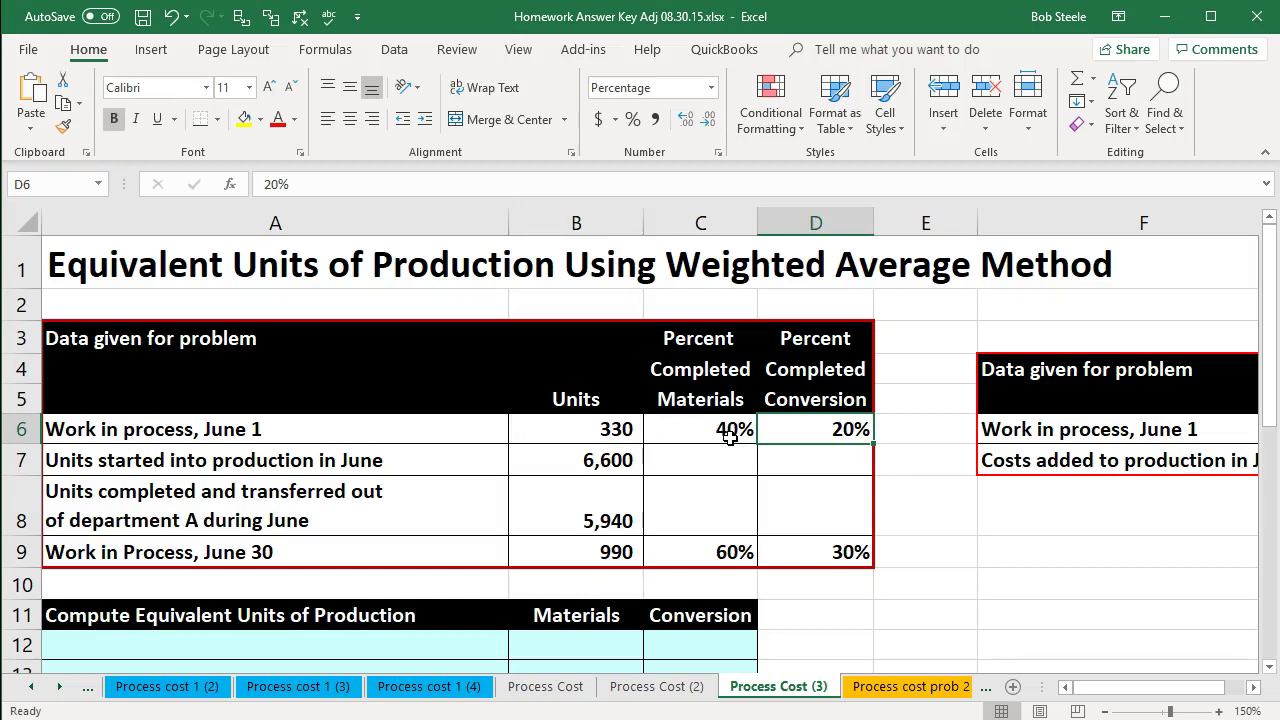
key("Left")
key("Left")
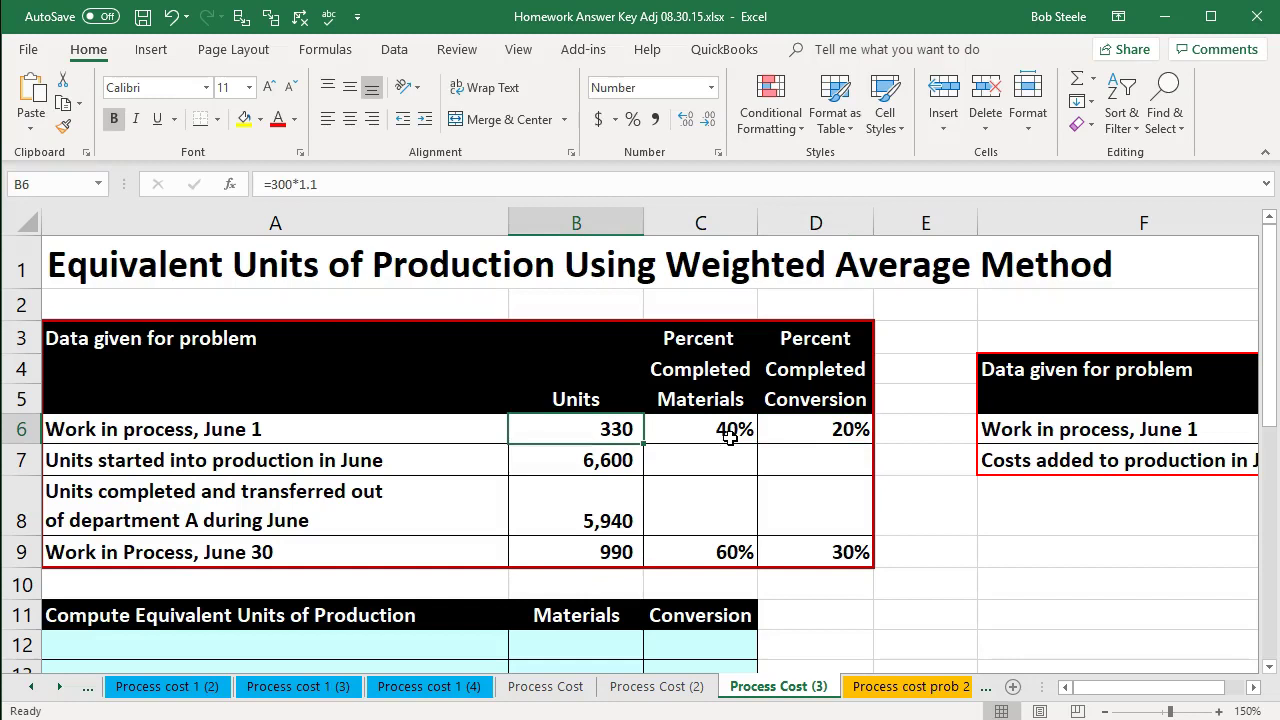
key("Right")
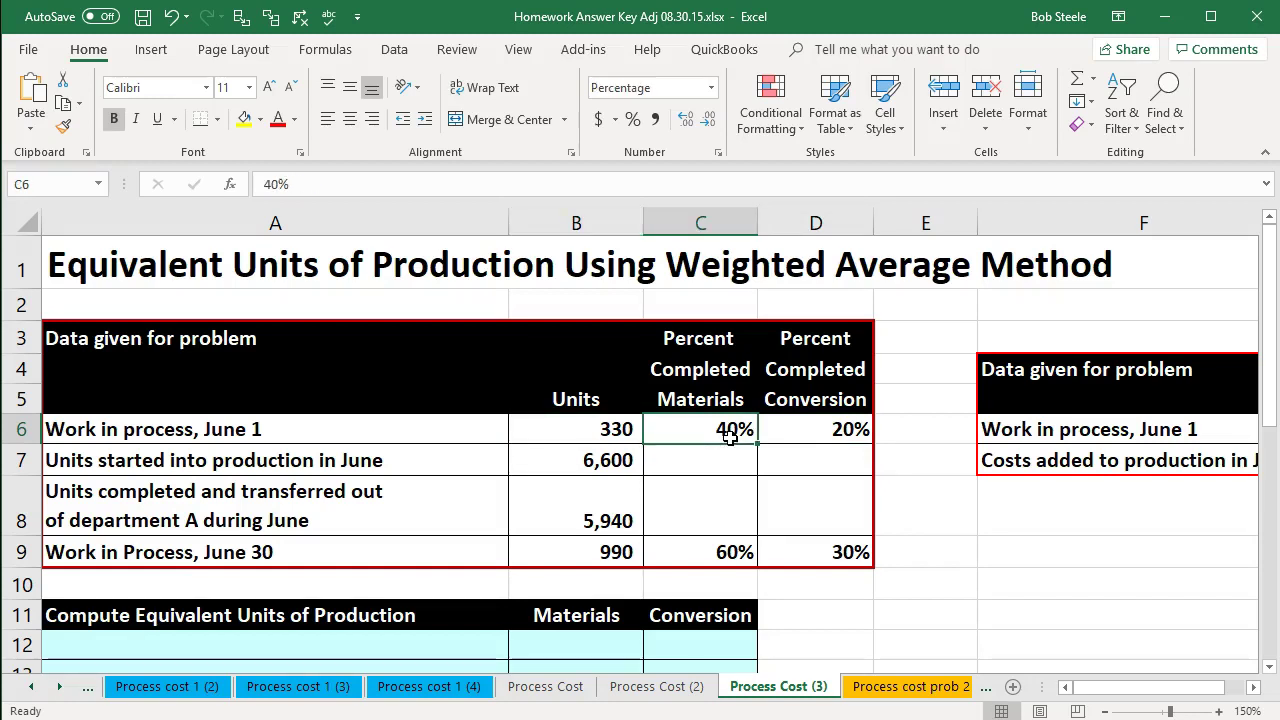
key("Right")
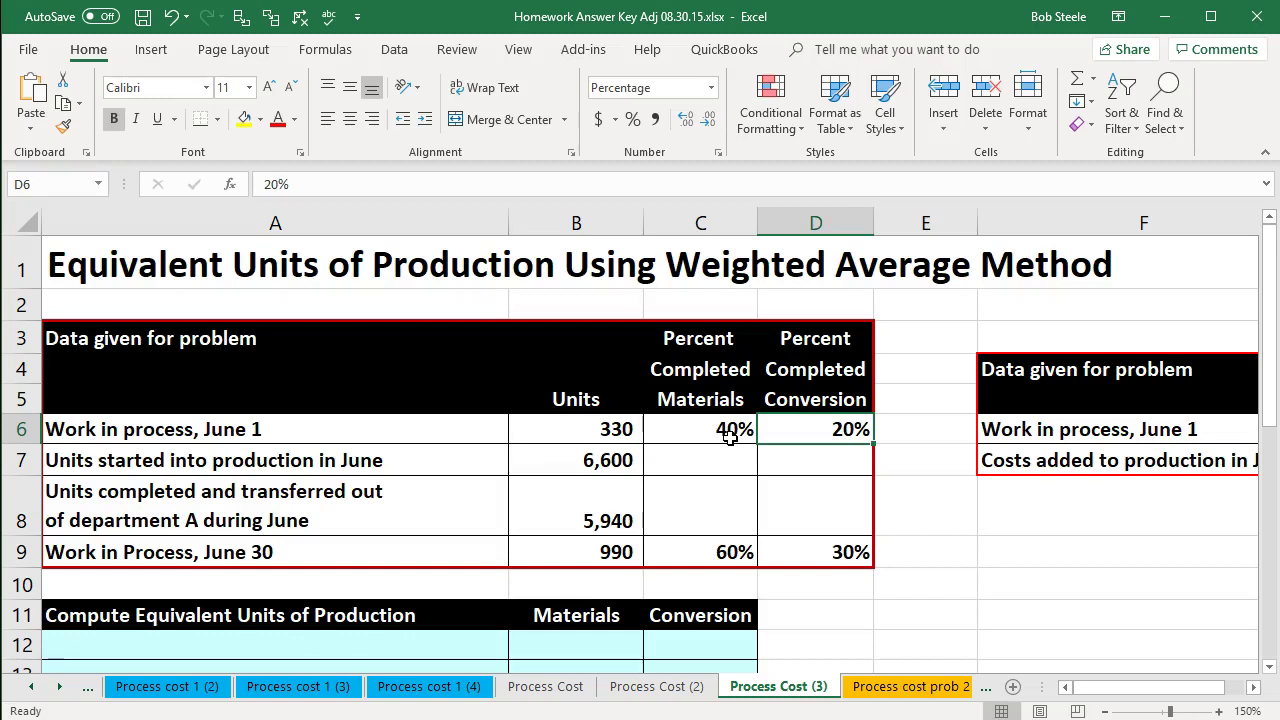
key("Left")
key("Left")
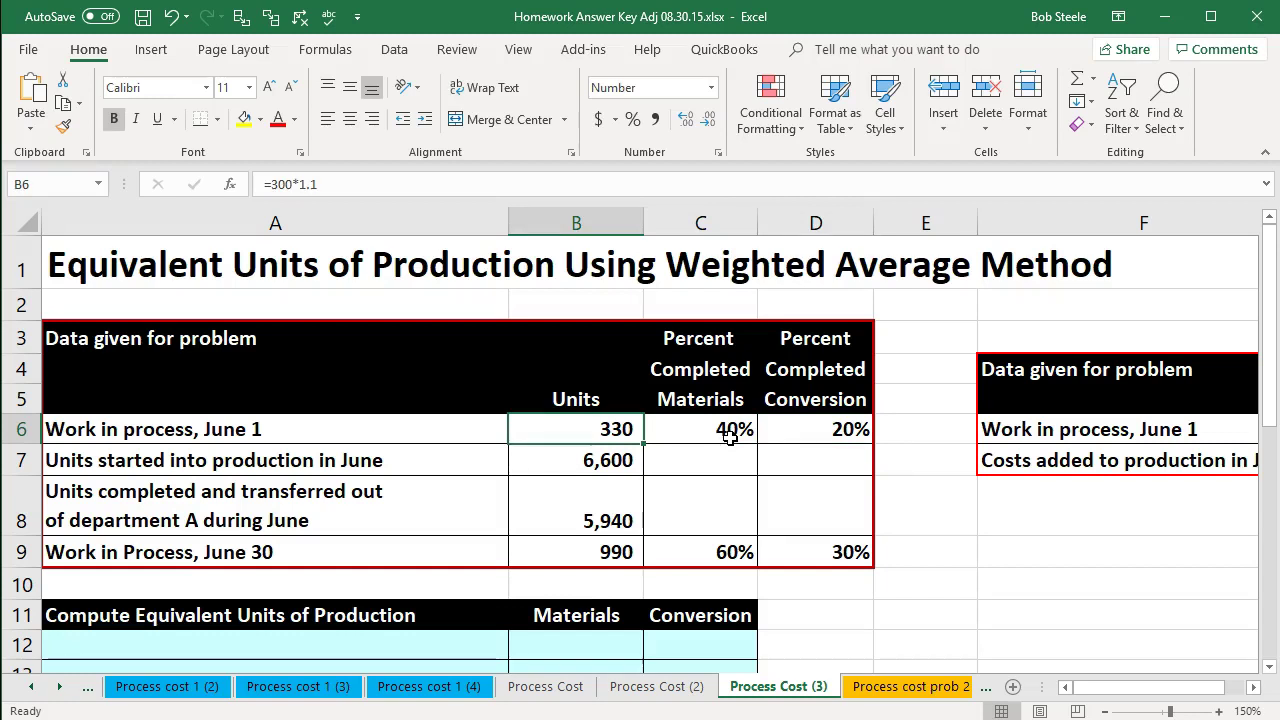
key("Right")
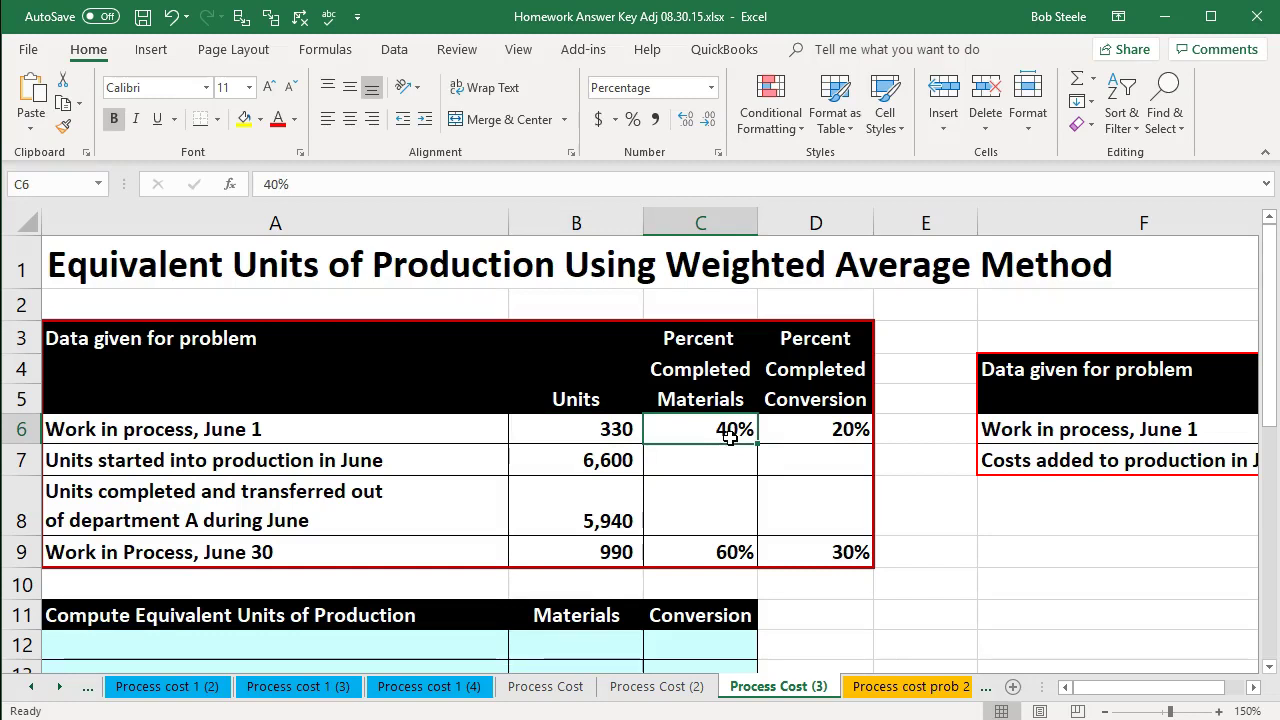
key("Left")
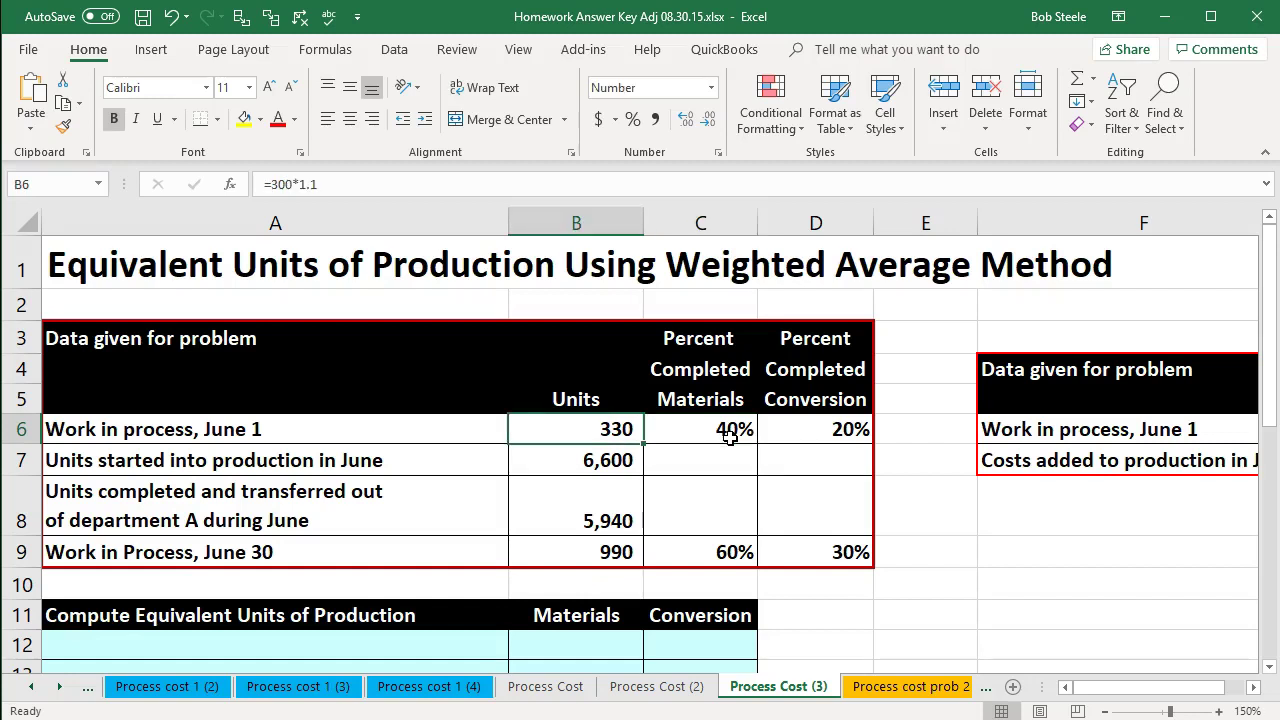
key("Down")
key("Down")
key("Down")
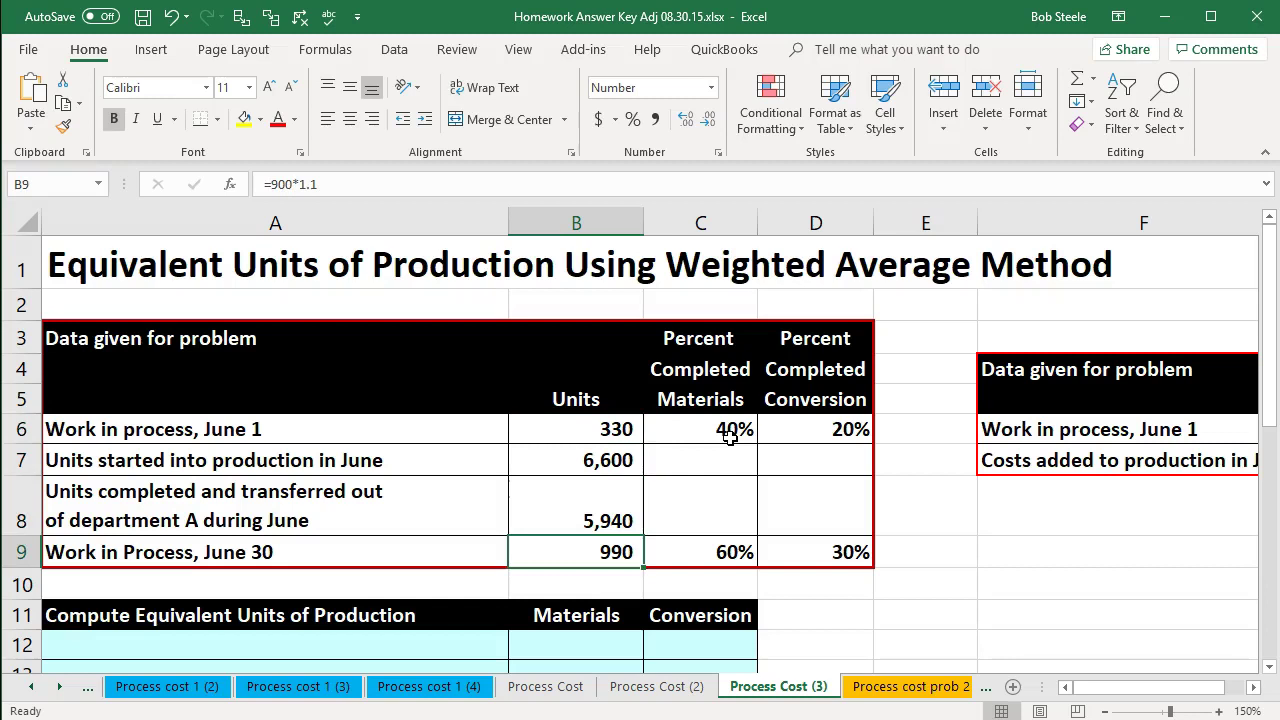
key("Up")
key("Up")
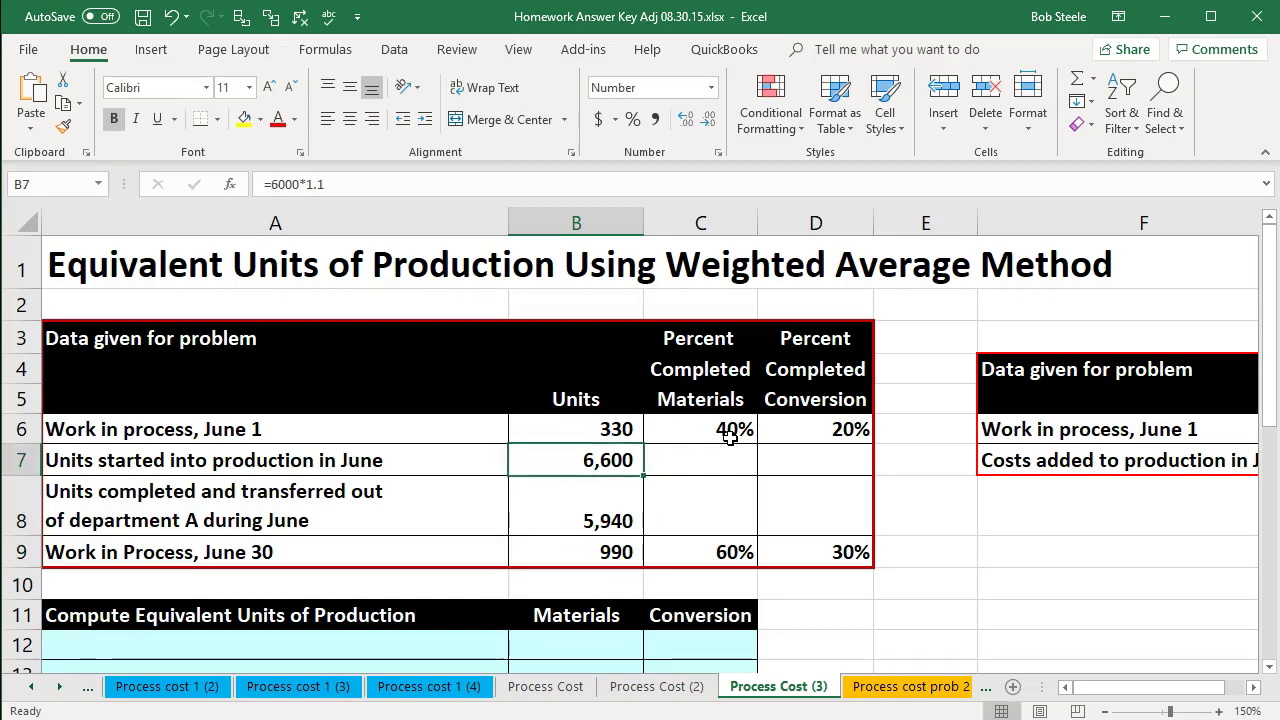
key("Down")
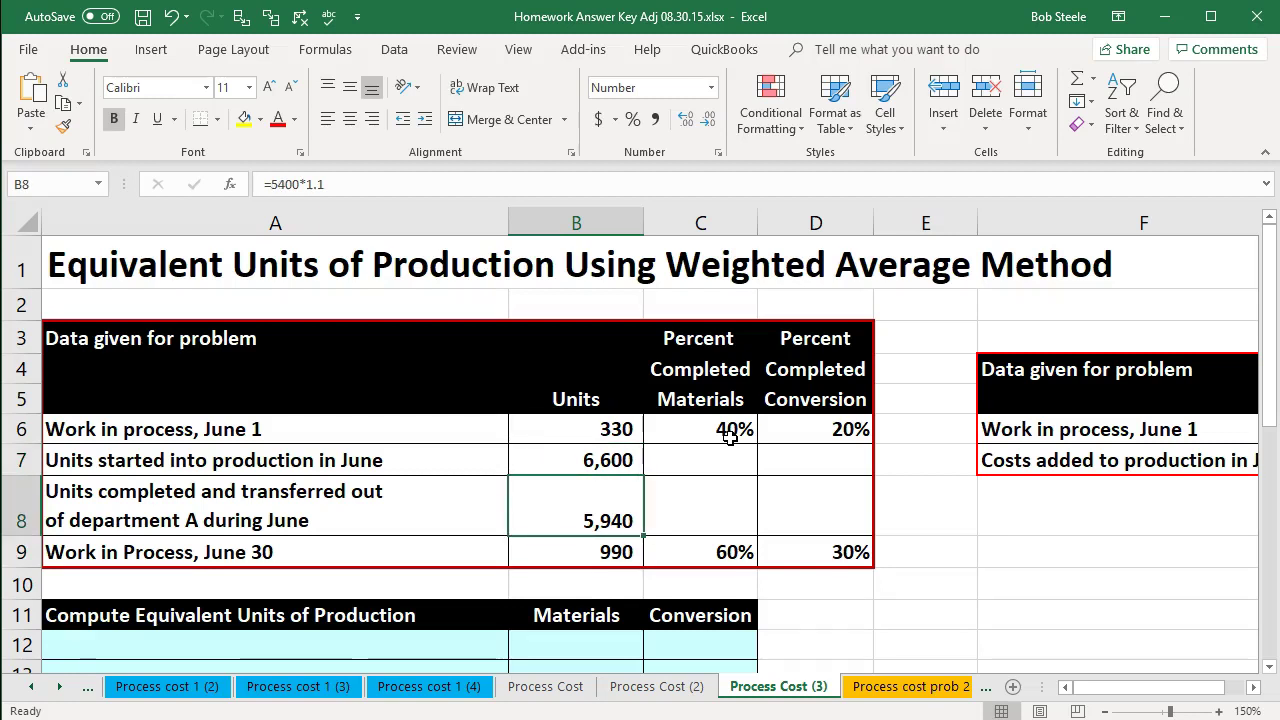
key("Down")
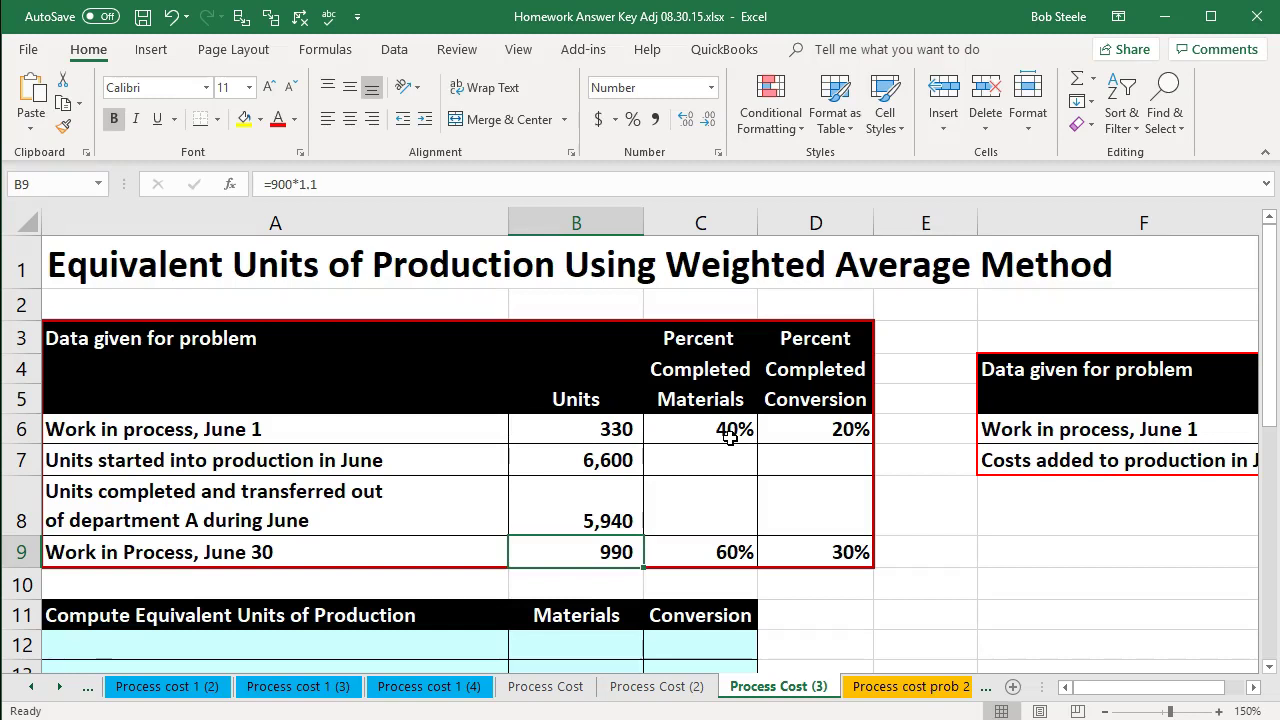
key("Right")
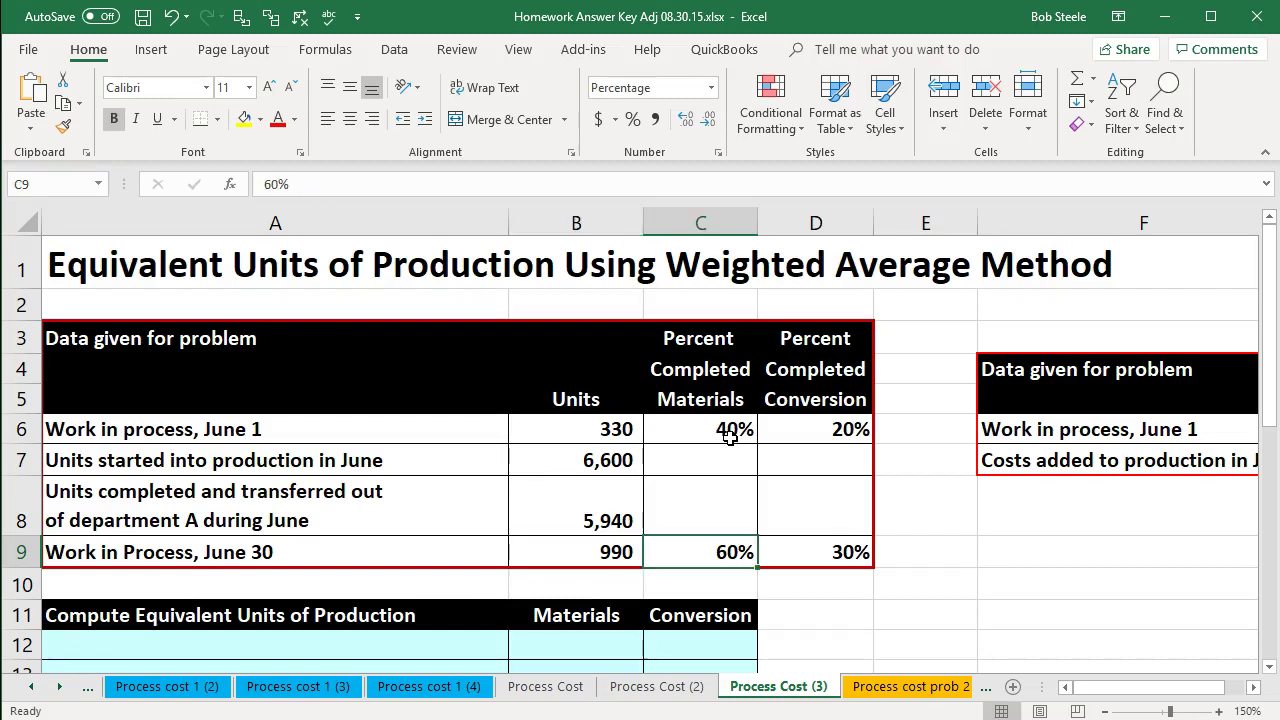
key("Right")
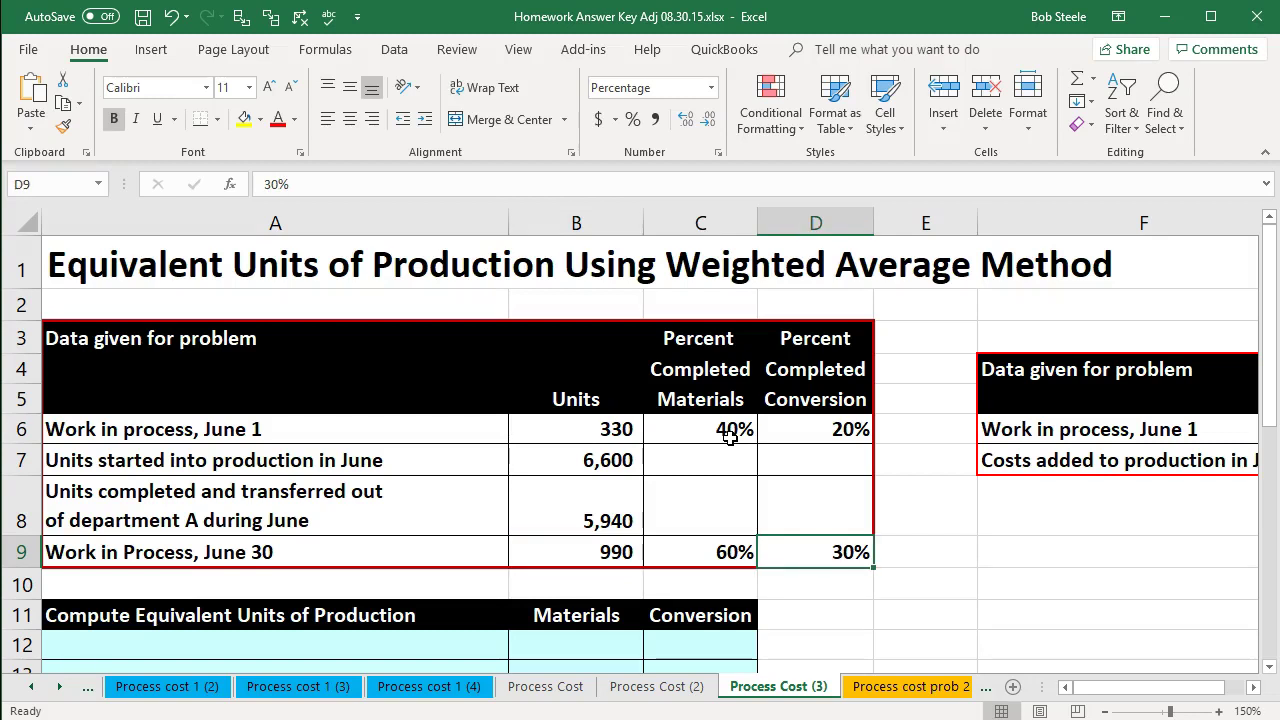
key("Left")
key("Down")
key("Down")
key("Down")
key("Down")
key("Down")
key("Down")
key("Down")
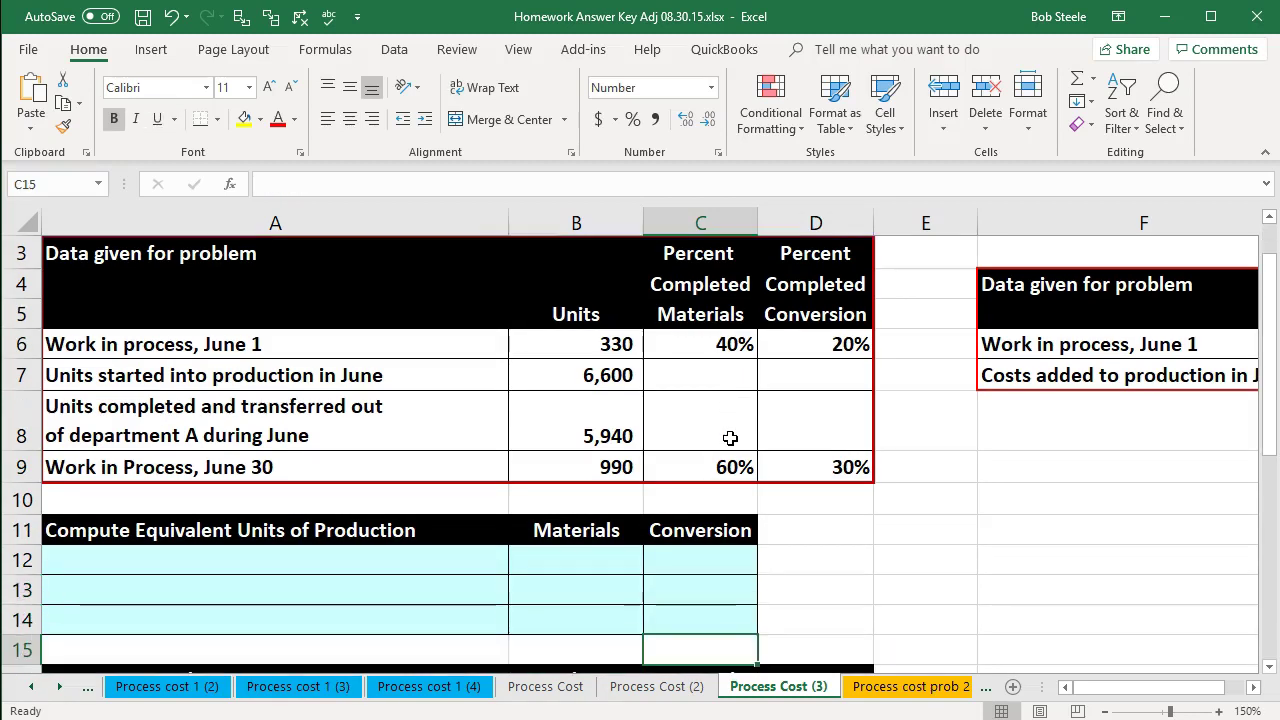
- Paste the units completed and transferred out label into A12
key("Down")
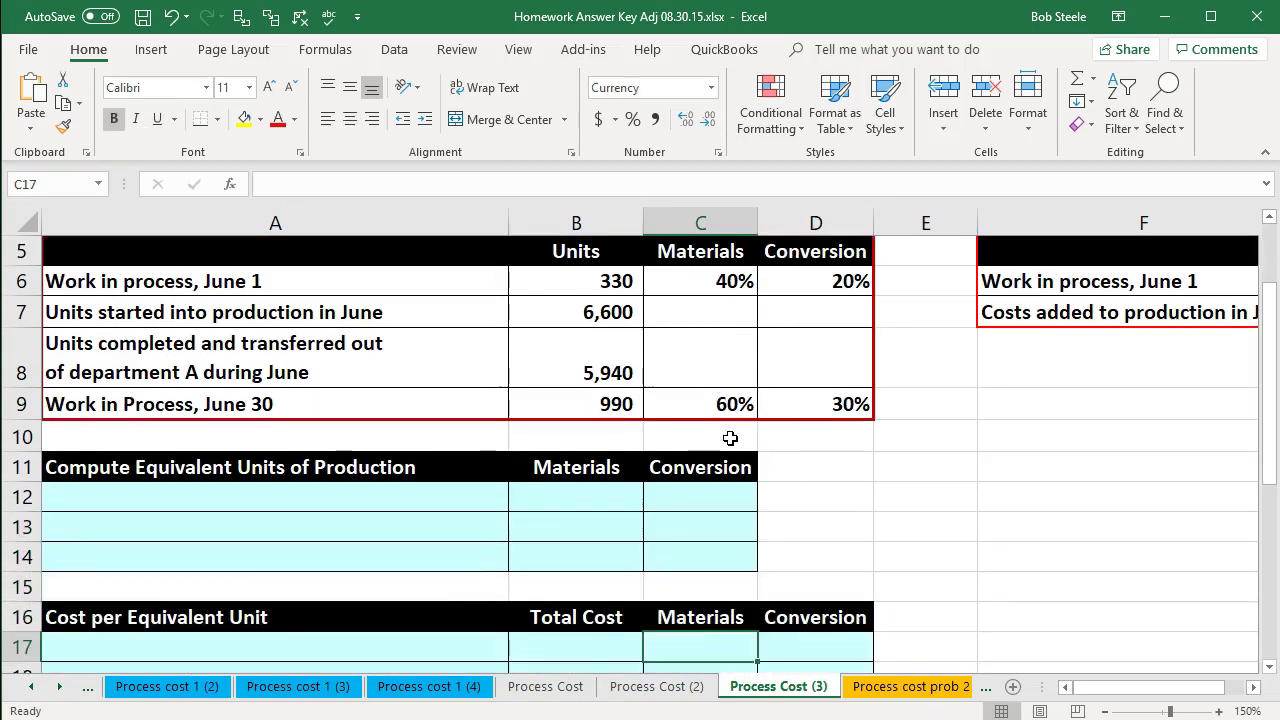
key("Left")
key("Left")
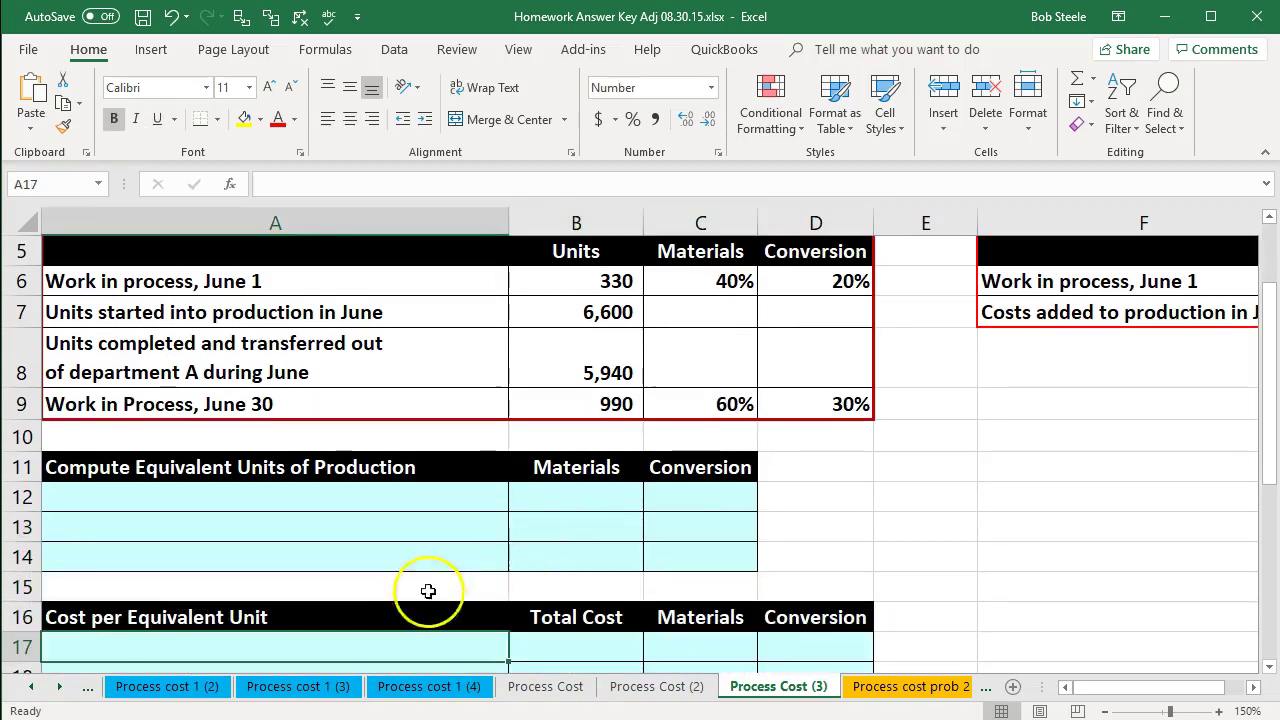
left_click(366, 500)
type("Units completed and transferred out of the Department in June")
key("Right")
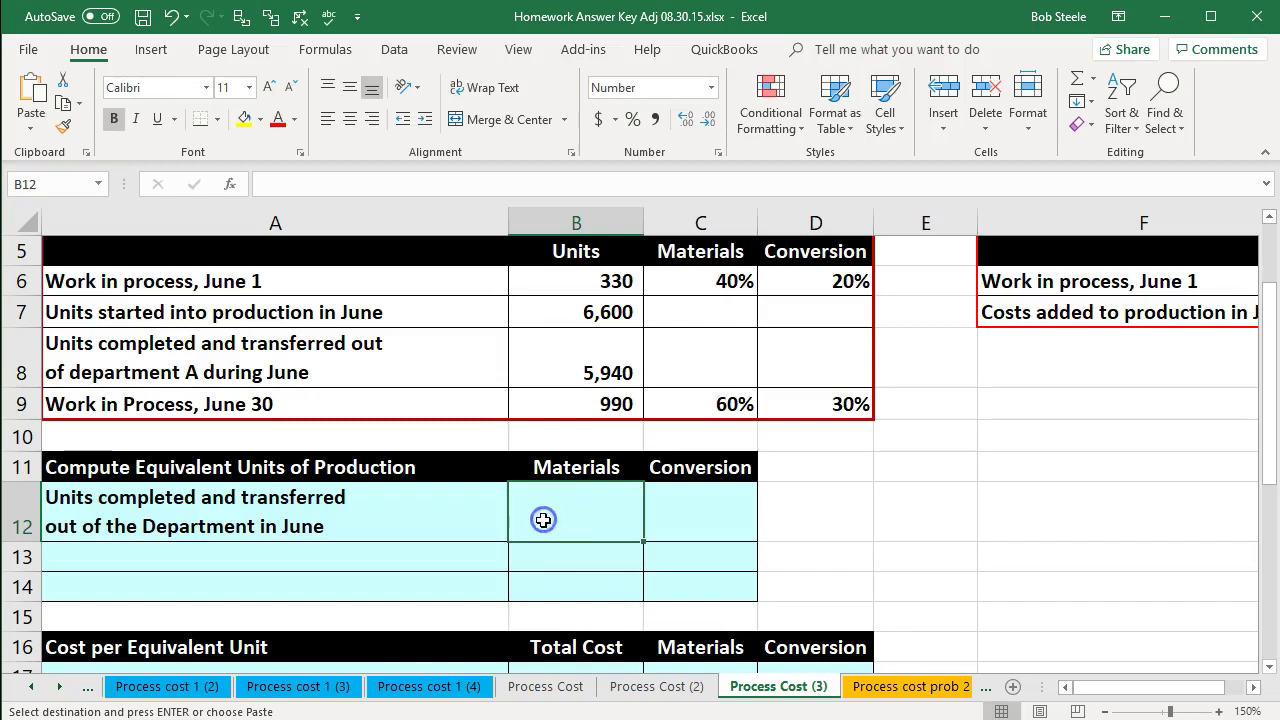
- Enter =B8 in B12 and C12 so both show 5,940 completed units
type("=")
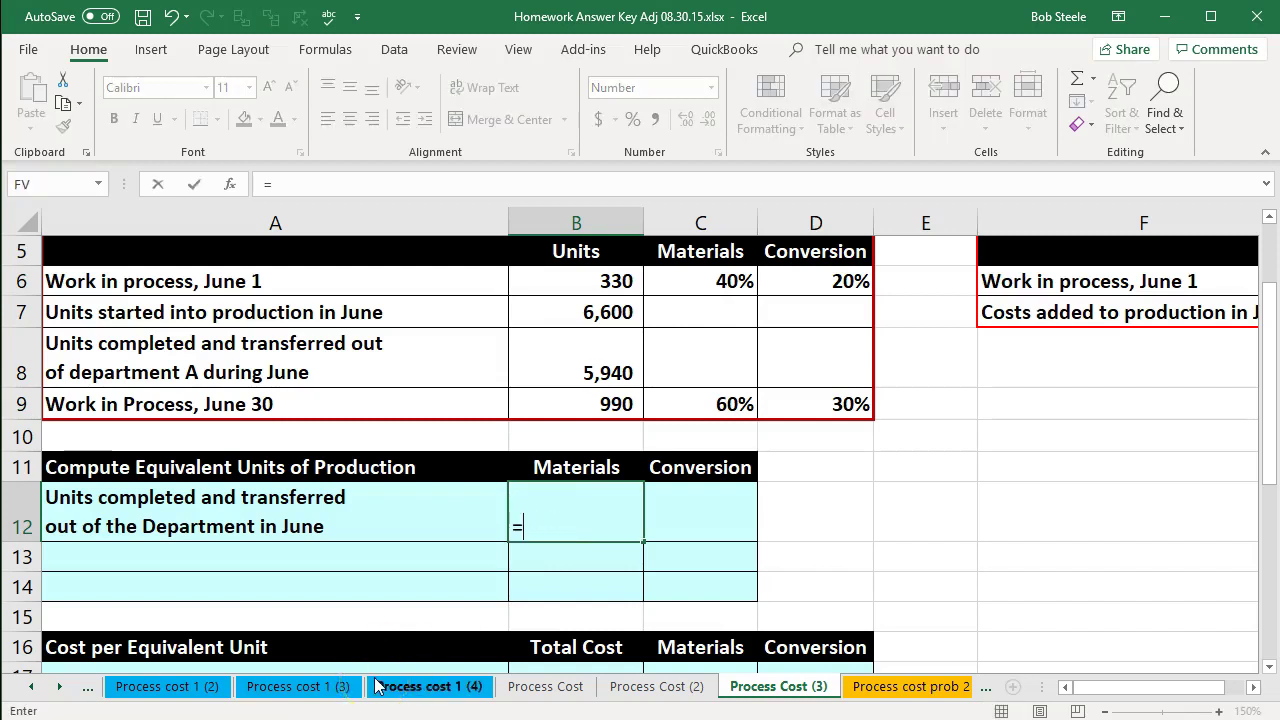
left_click(560, 368)
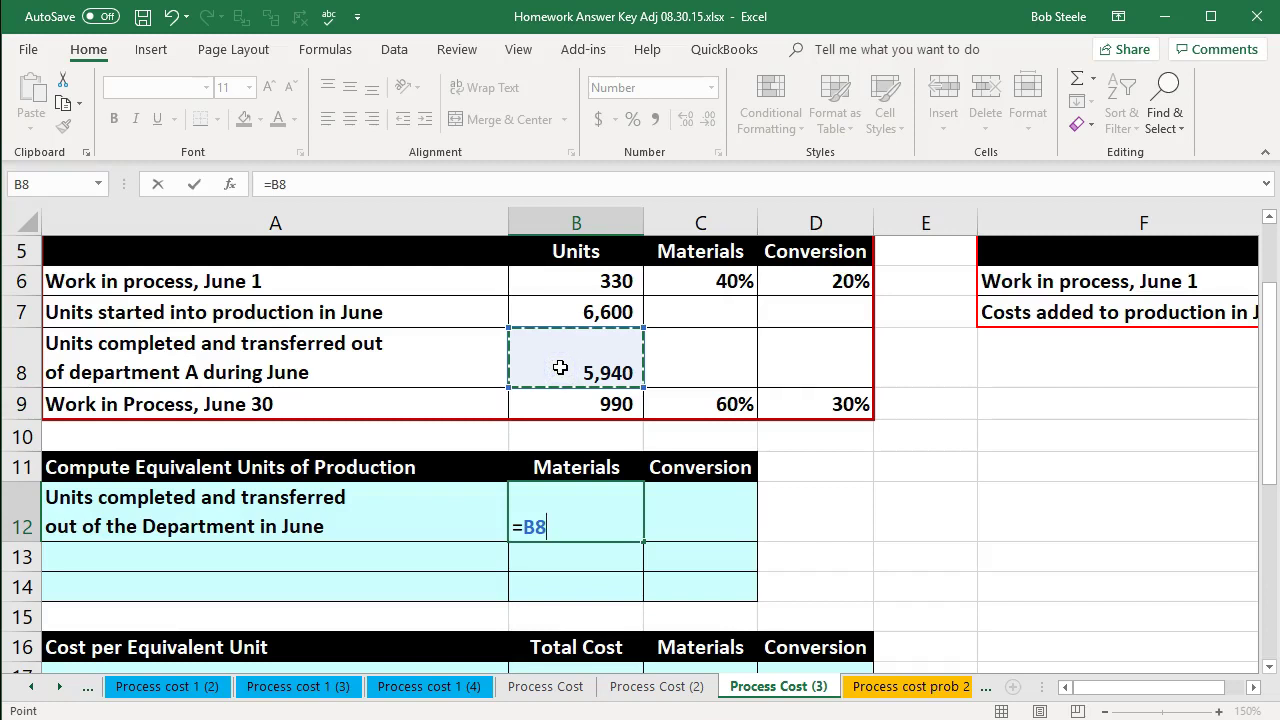
key("Return")
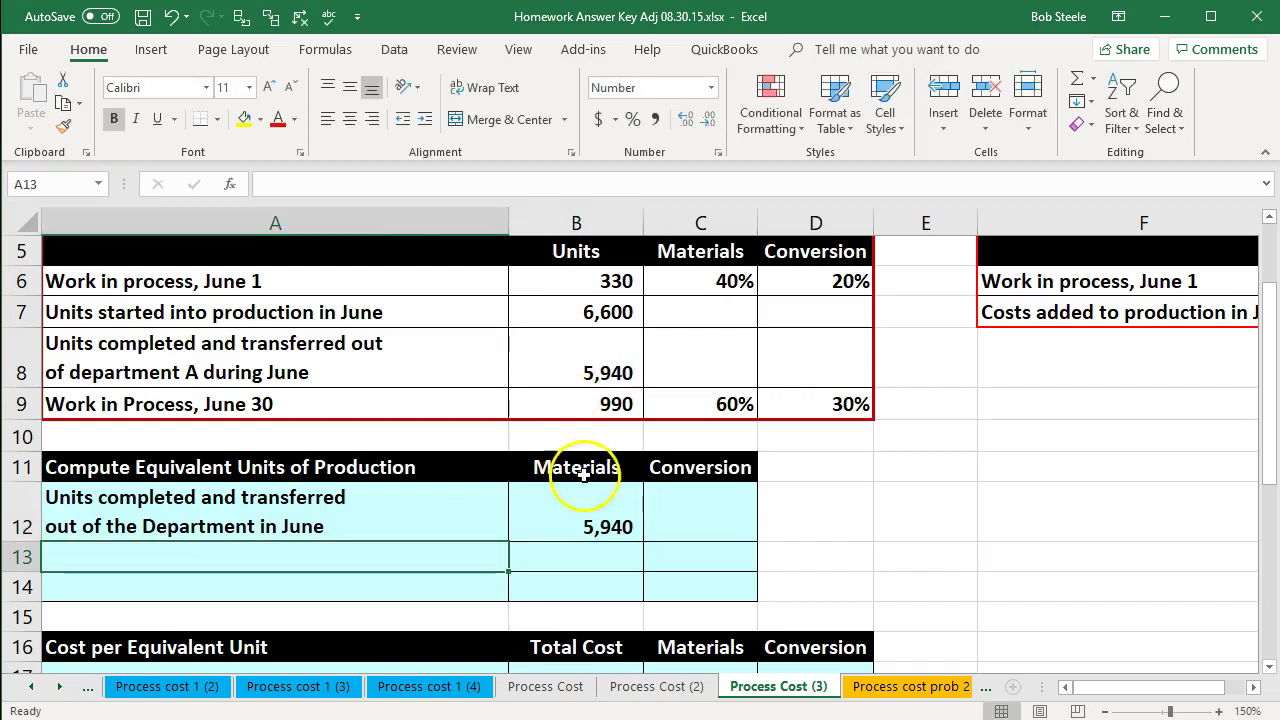
left_click(672, 531)
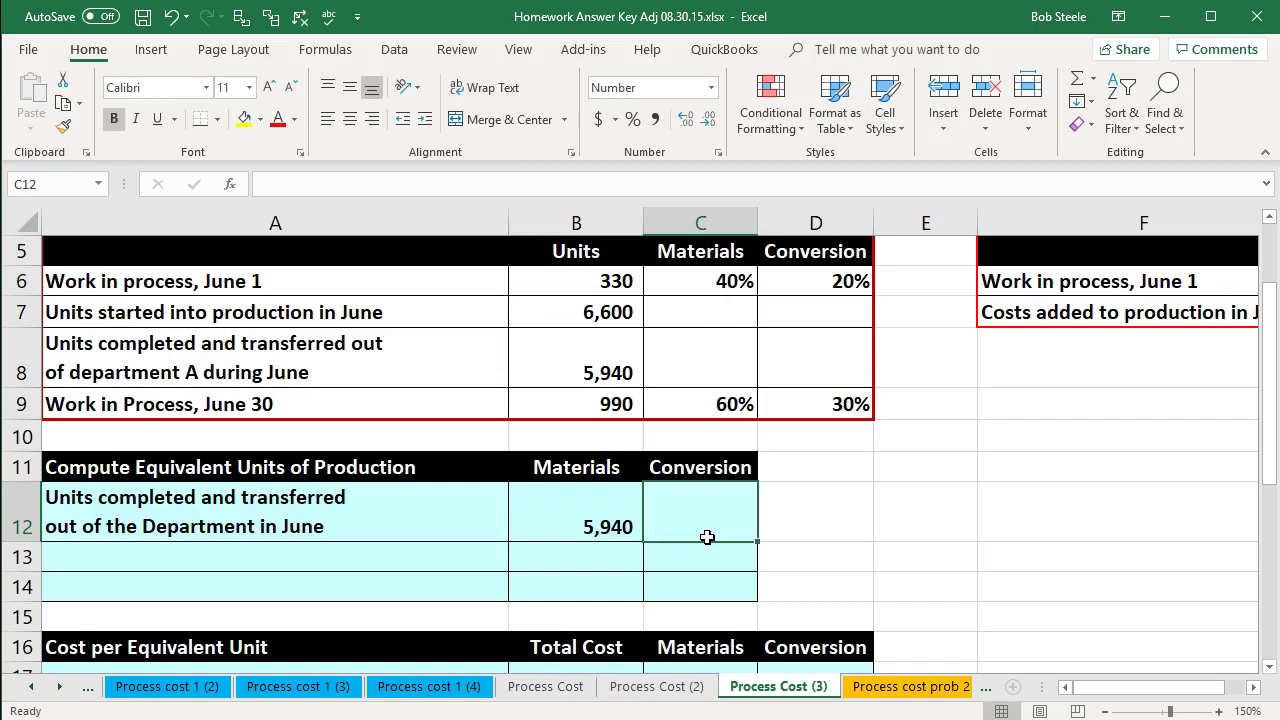
type("=")
left_click(600, 363)
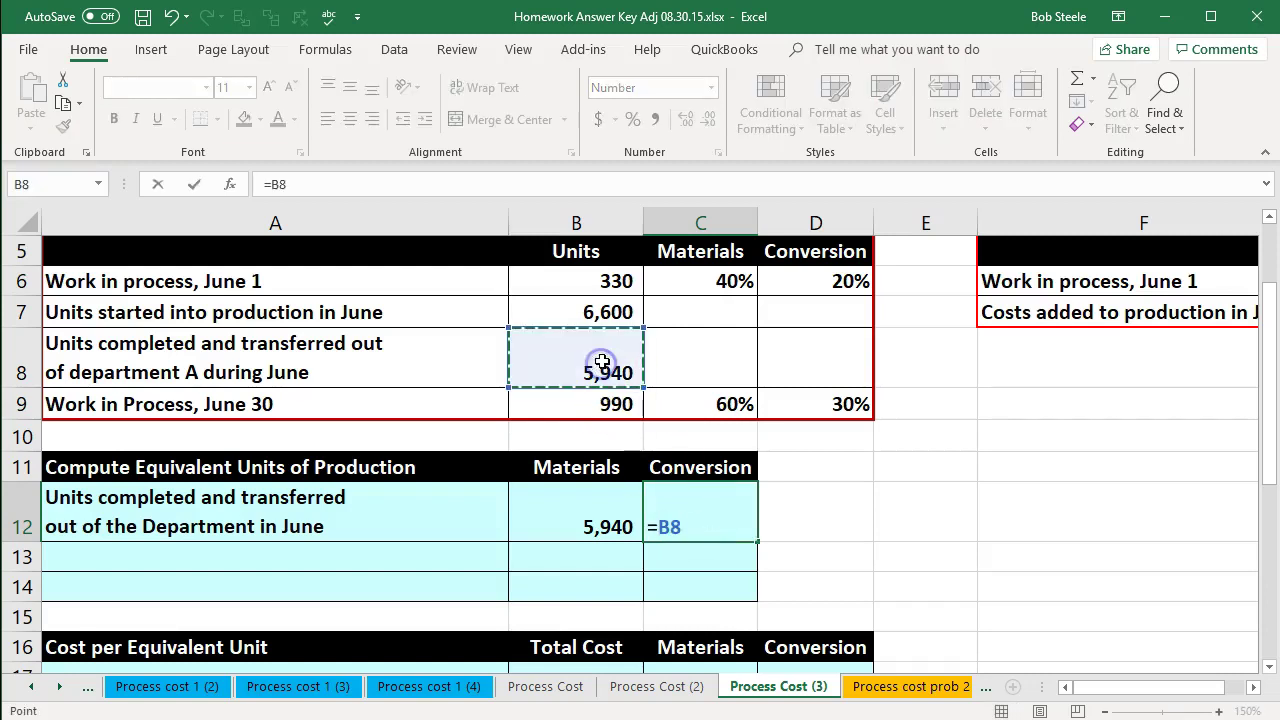
key("Return")
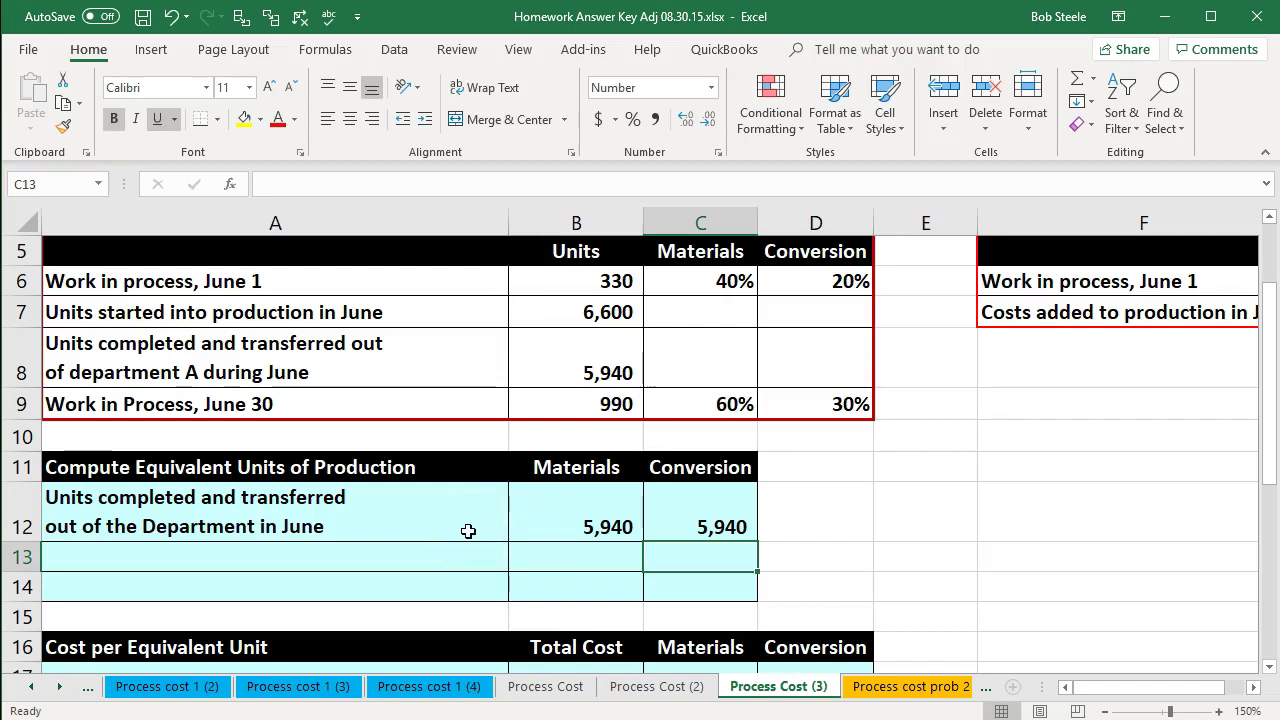
left_click(590, 524)
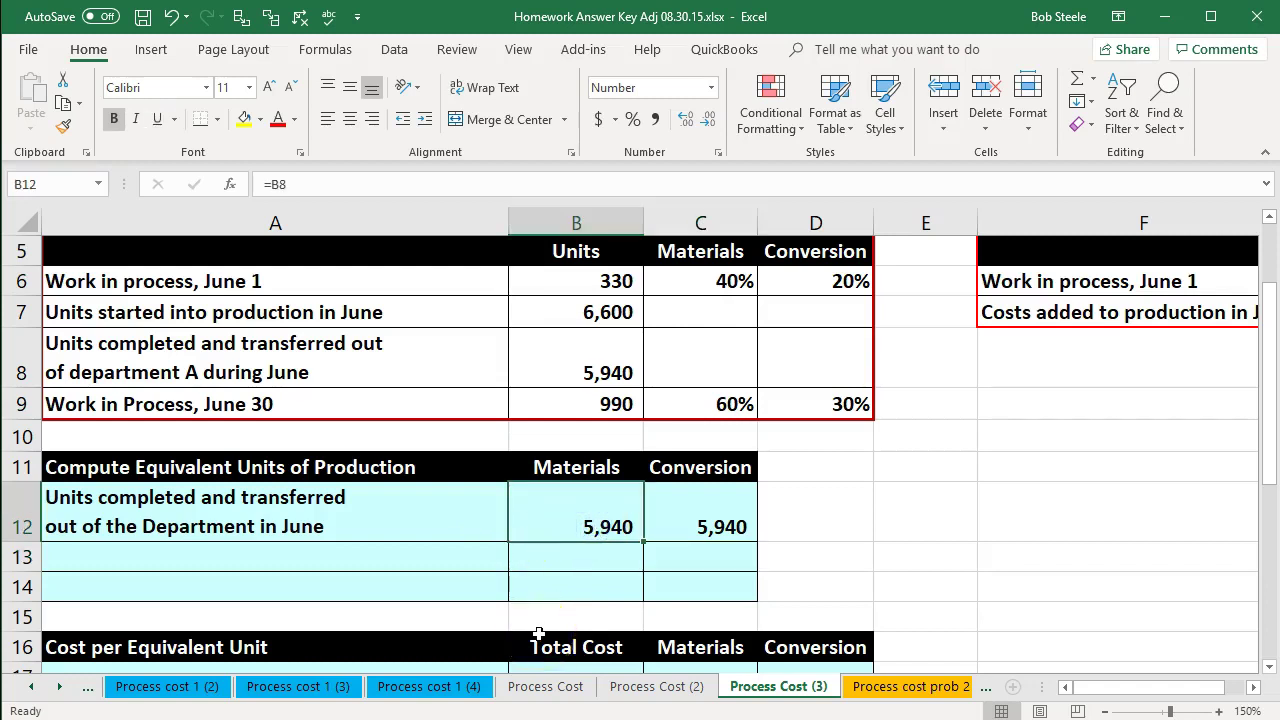
- Copy the 'Work in Process, June 30' label from A9 into A13
key("Down")
key("Left")
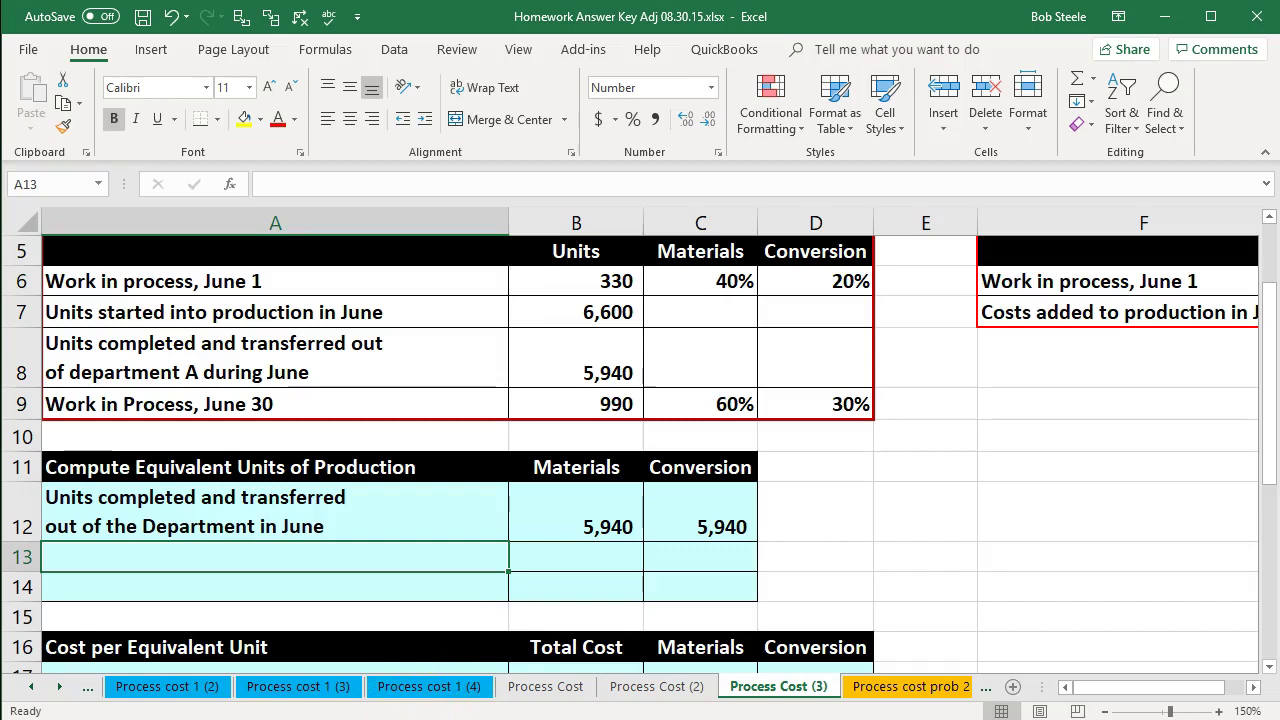
left_click(160, 404)
key("ctrl+c")
left_click(286, 557)
key("ctrl+v")
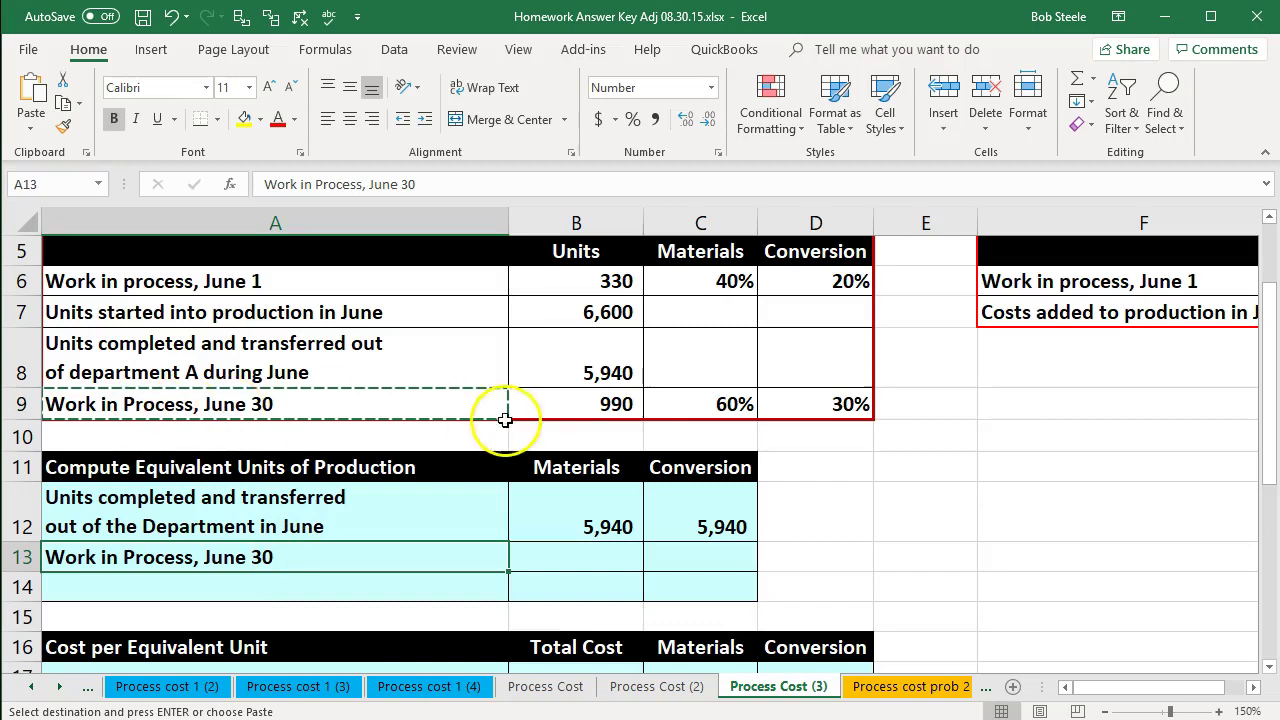
- Review the ending WIP figures: 990 units, 60% materials, 30% conversion
left_click(567, 401)
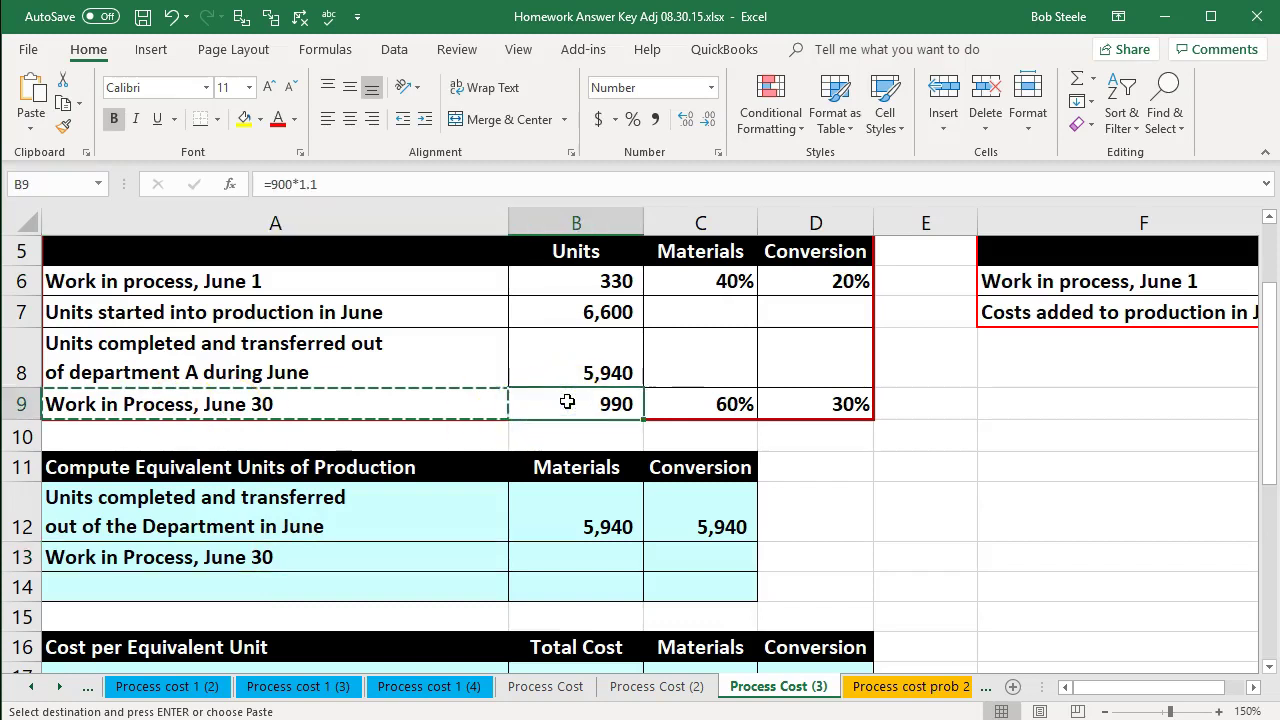
left_click(737, 405)
left_click(791, 405)
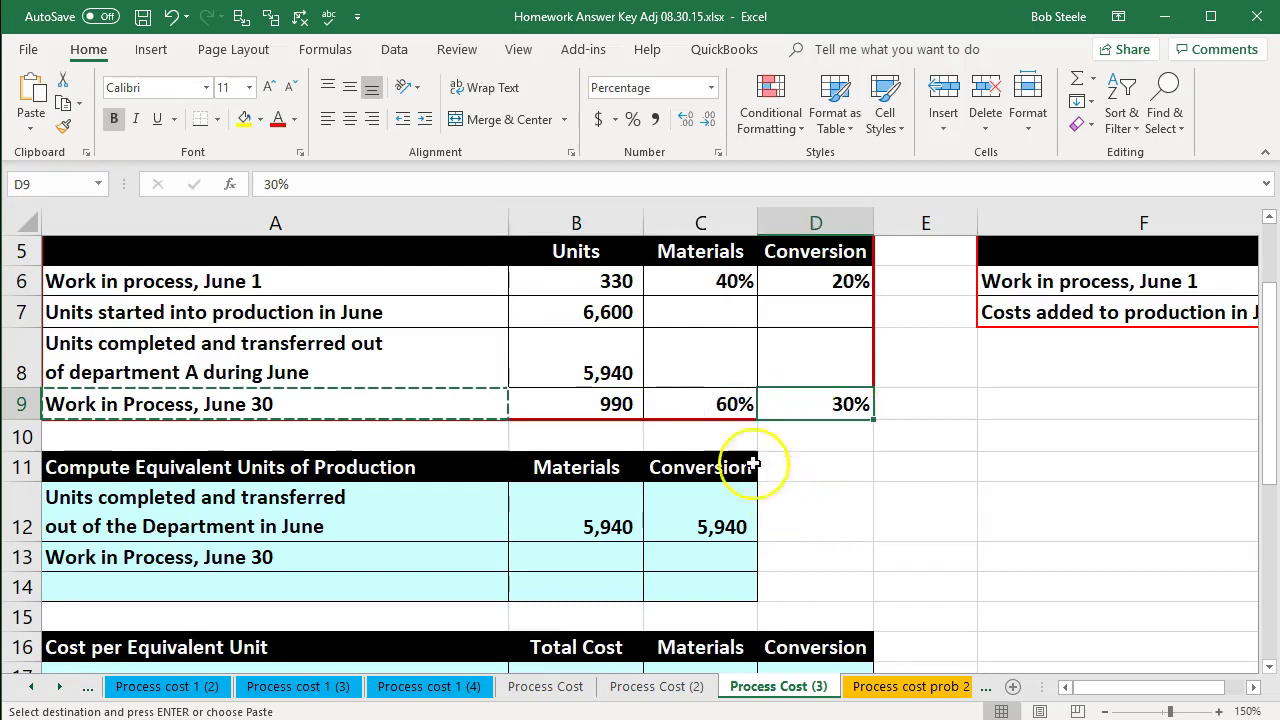
left_click(737, 405)
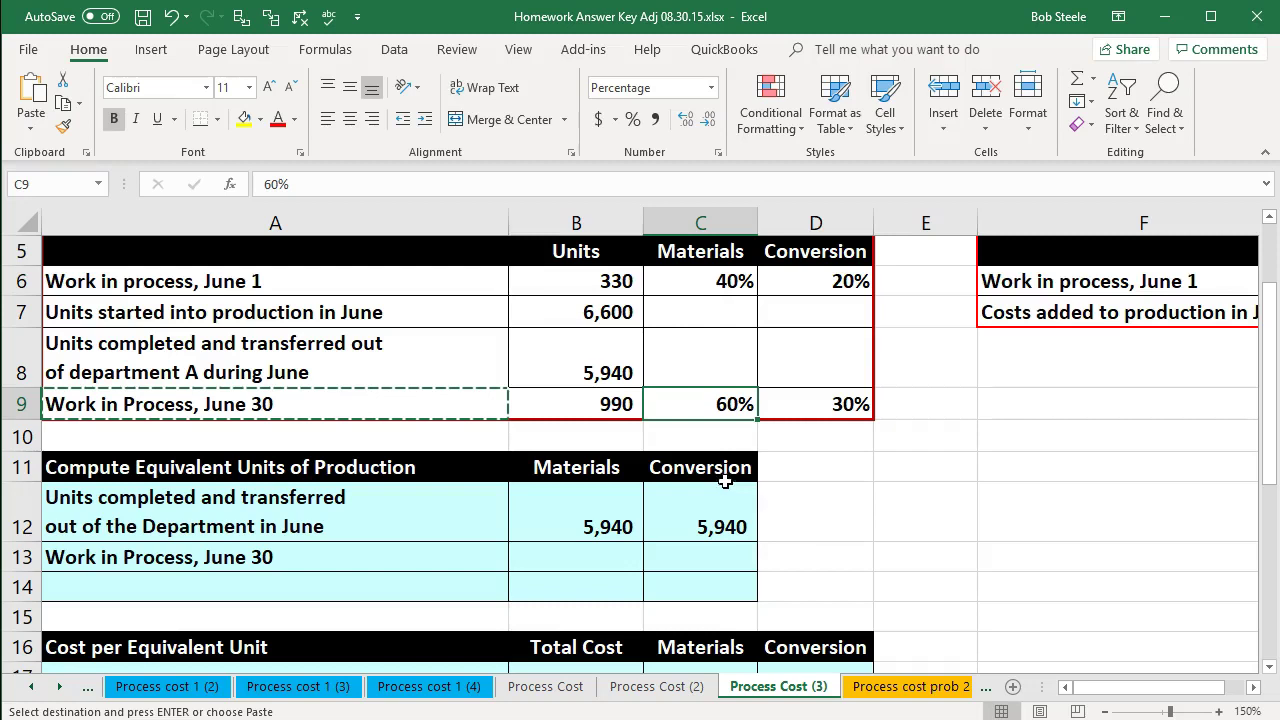
left_click(603, 404)
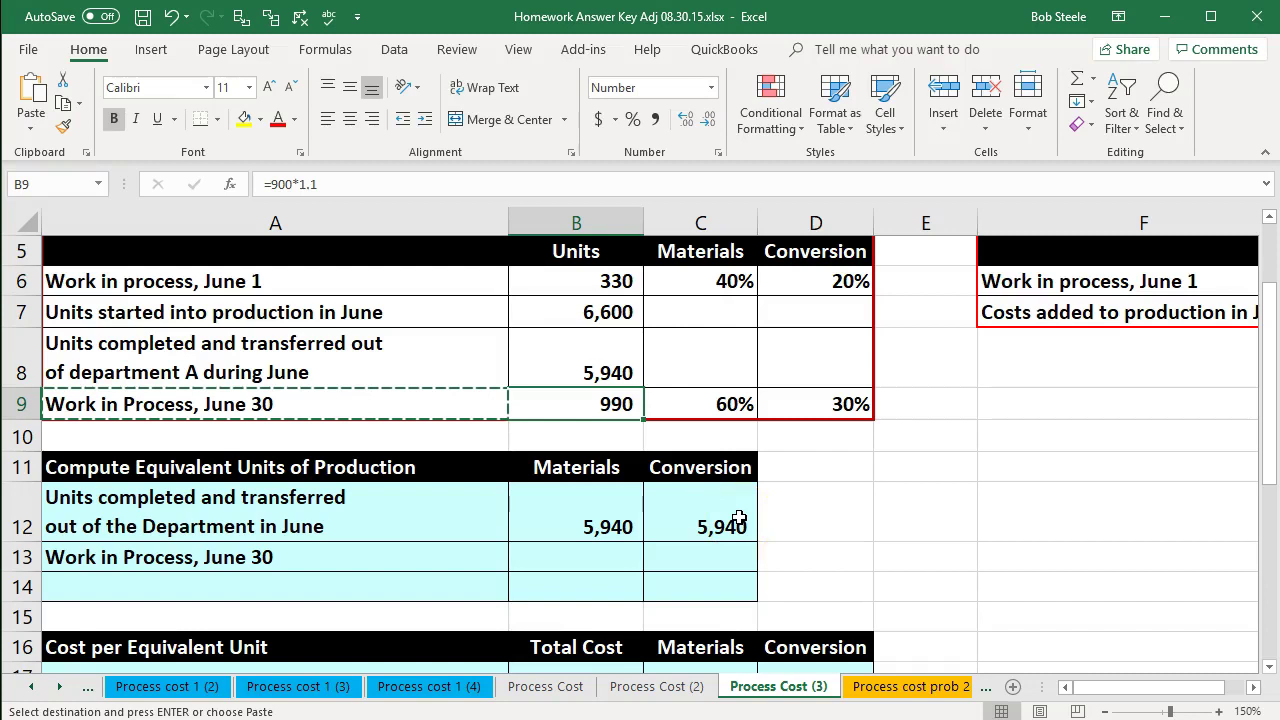
left_click(735, 404)
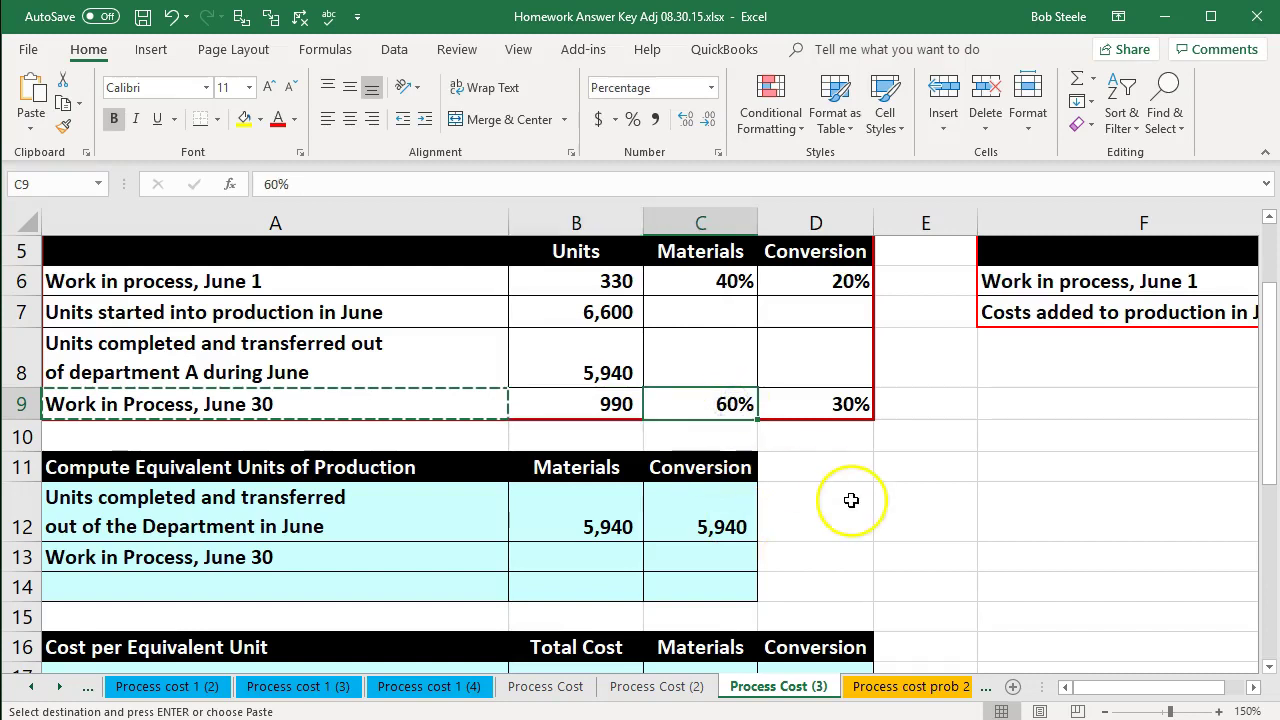
left_click(851, 404)
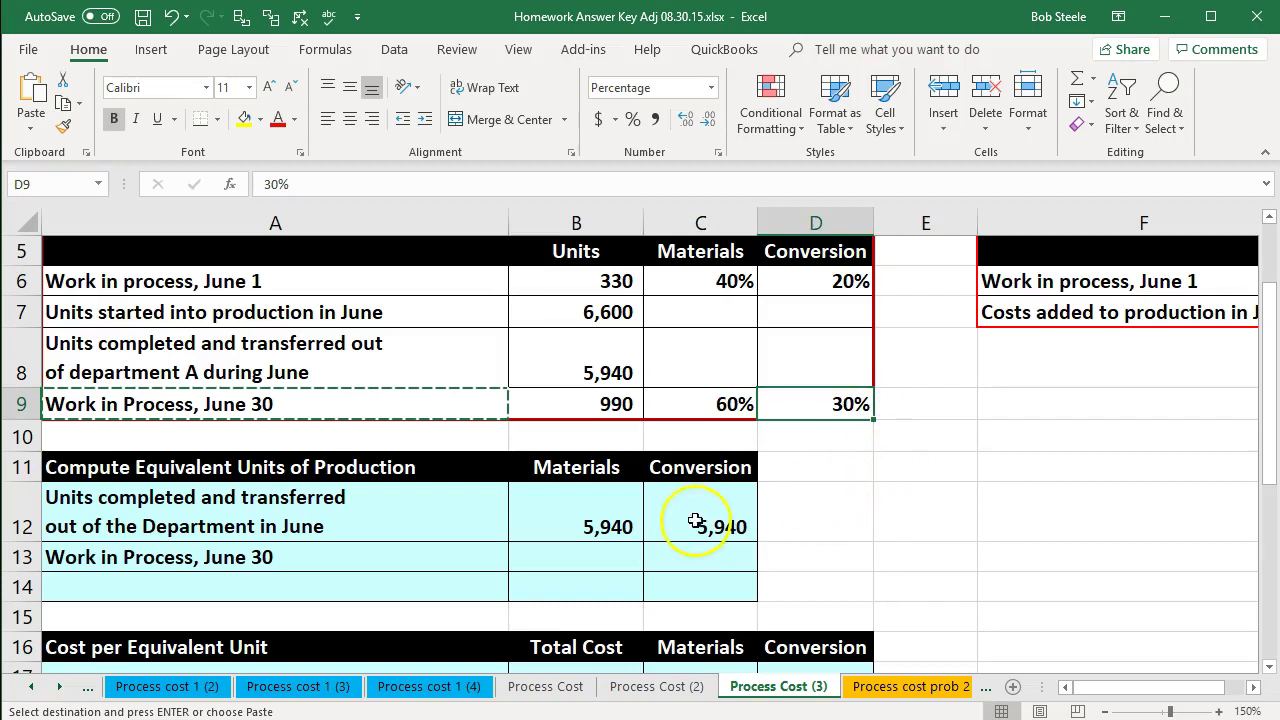
left_click(594, 556)
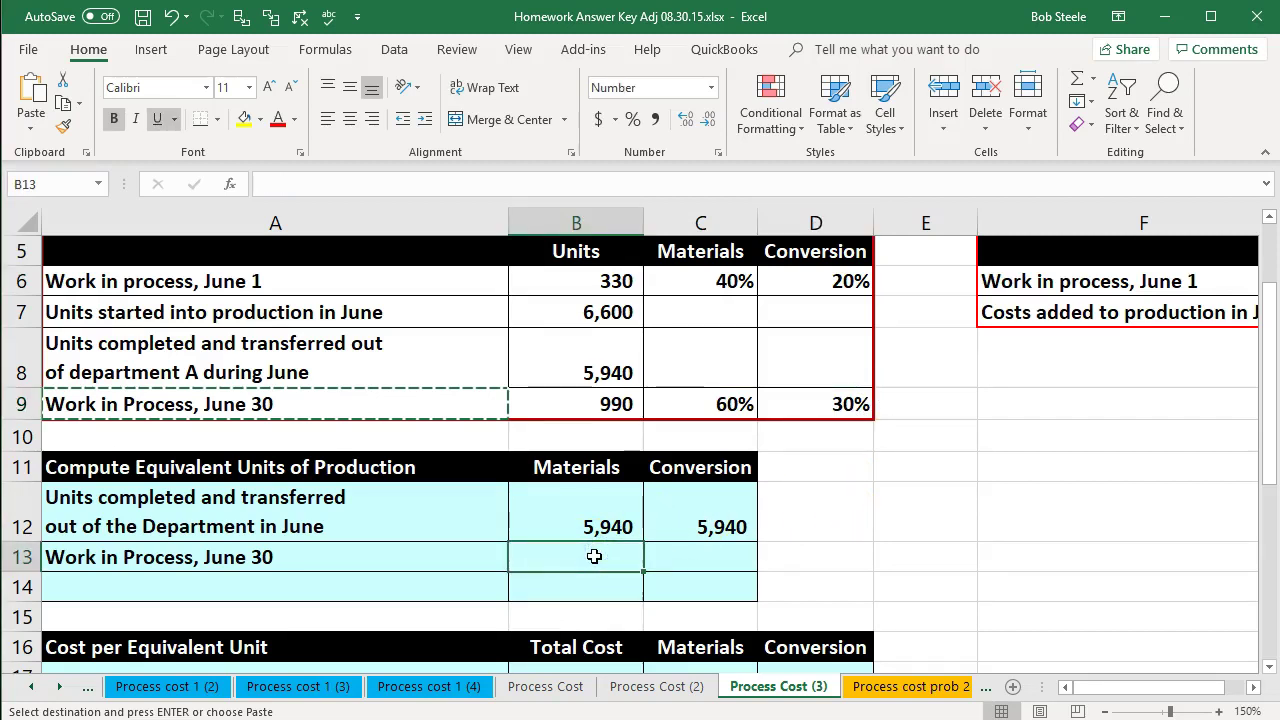
key("XF86Calculator")
- Calculate 990 × 0.6 = 594 materials equivalent units in Calculator
left_click_drag(477, 134, 1025, 164)
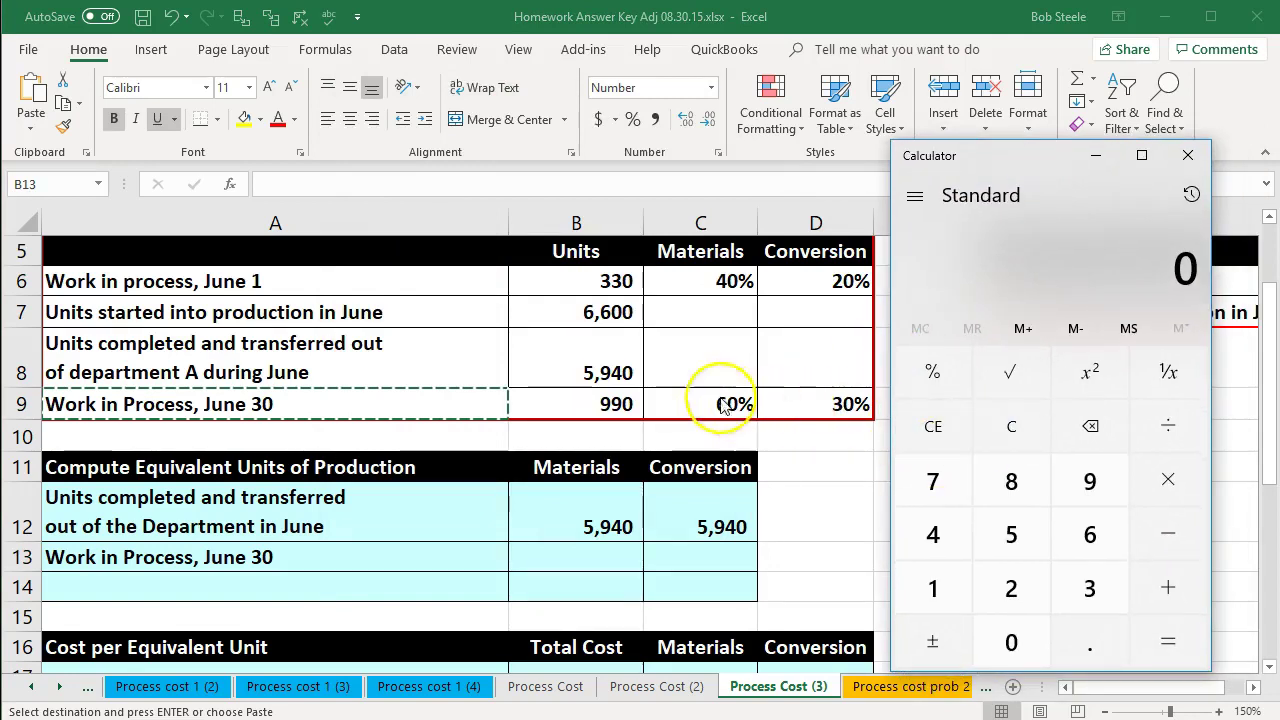
key("9")
key("9")
key("0")
key("asterisk")
key("3")
key("6")
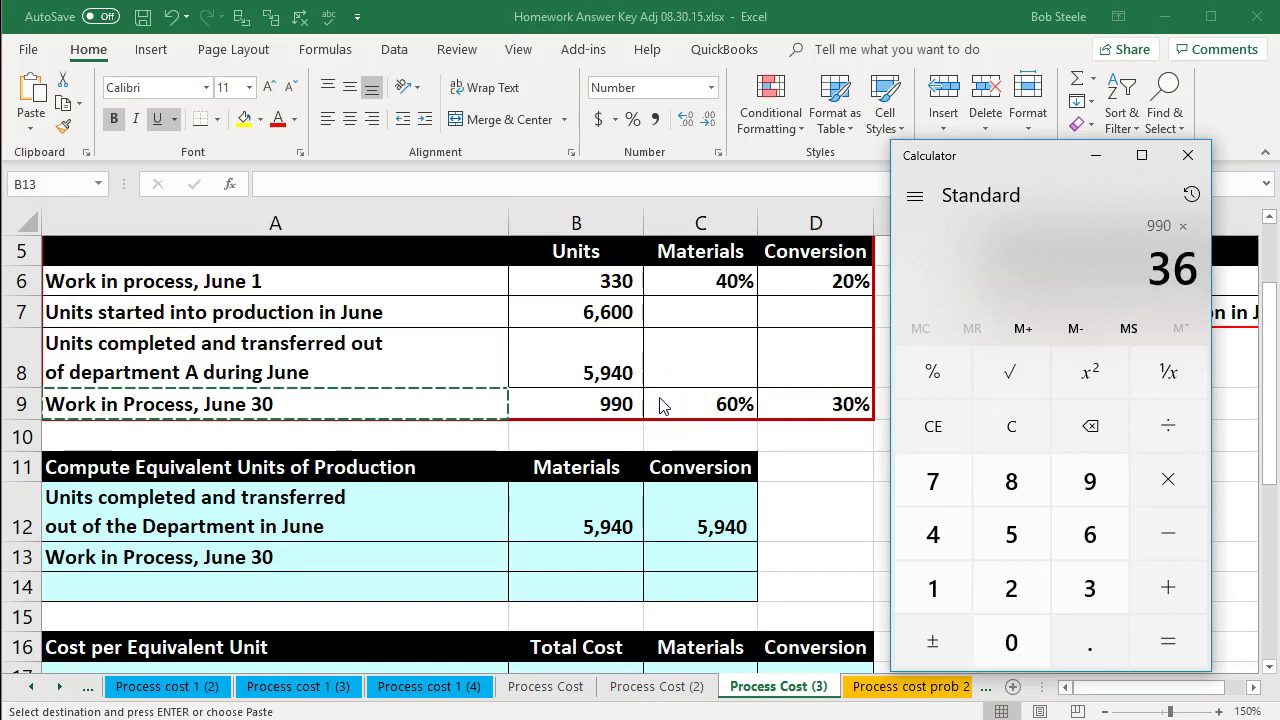
key("Return")
left_click(1009, 430)
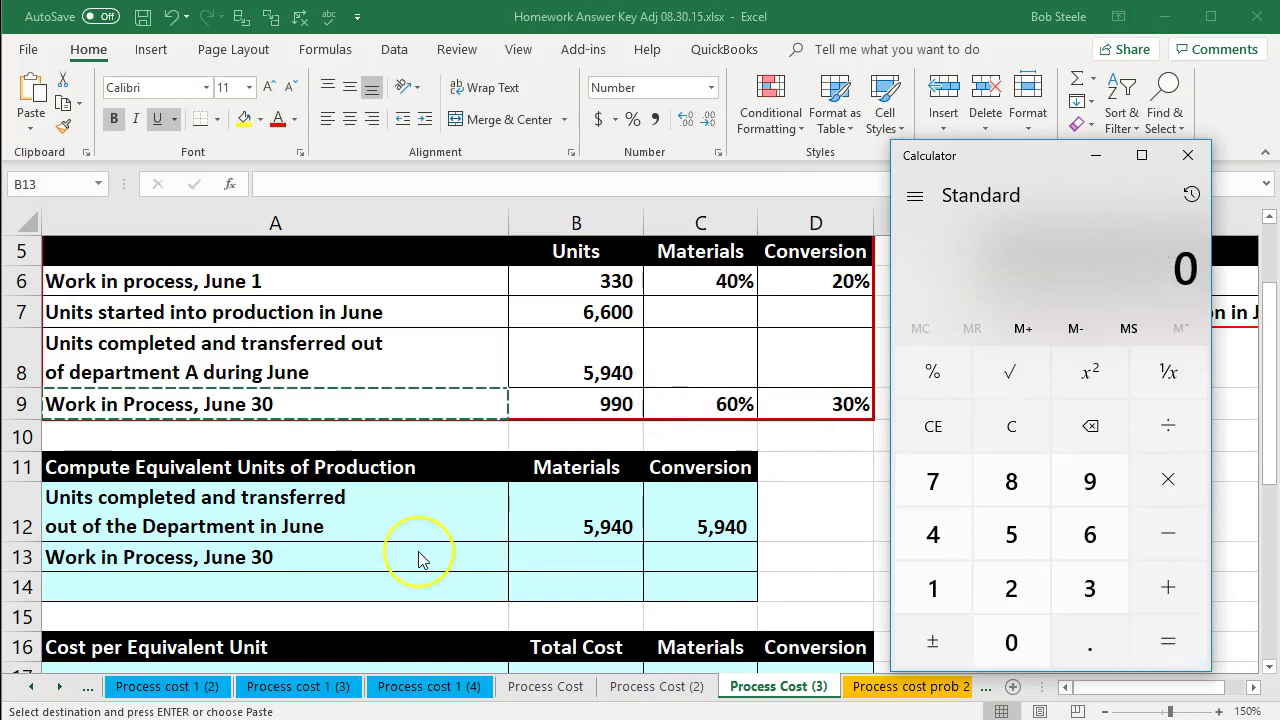
key("9")
key("9")
key("0")
key("asterisk")
key("period")
key("6")
key("Return")
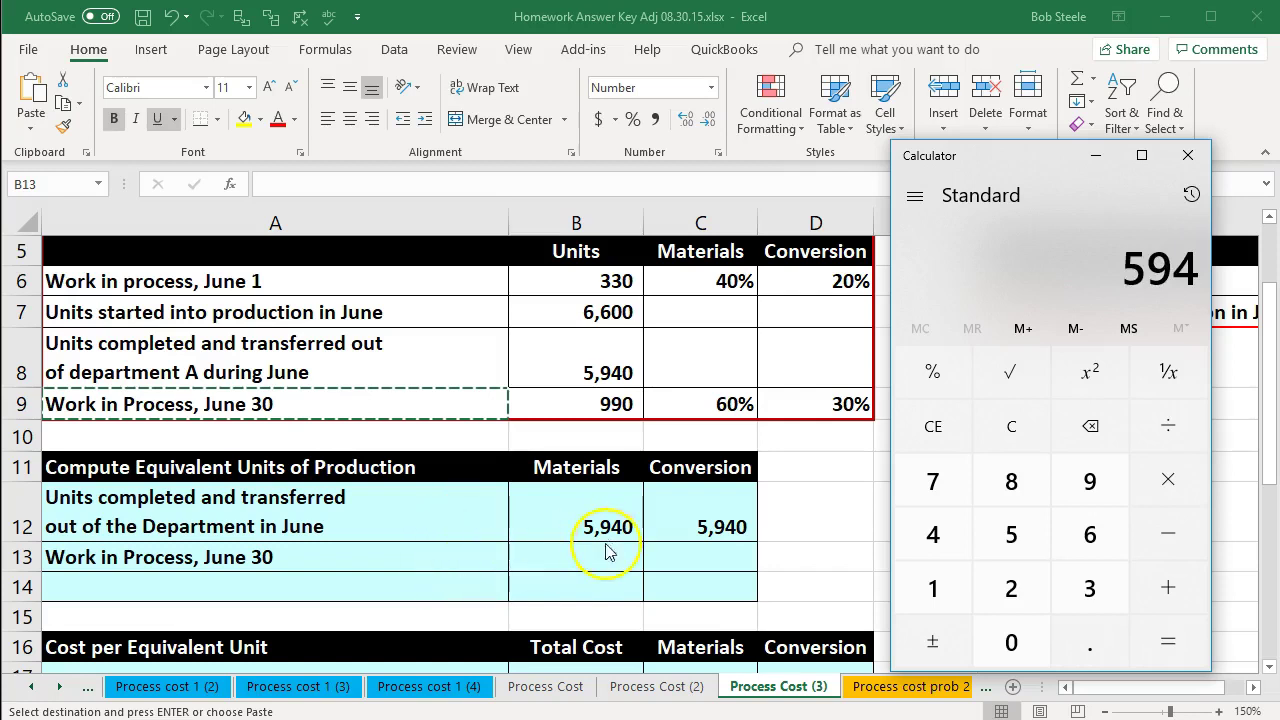
- Calculate 990 × 0.3 = 297 conversion equivalent units, then close Calculator
left_click(959, 447)
key("9")
key("9")
key("0")
key("asterisk")
key("period")
key("3")
key("6")
key("BackSpace")
key("Return")
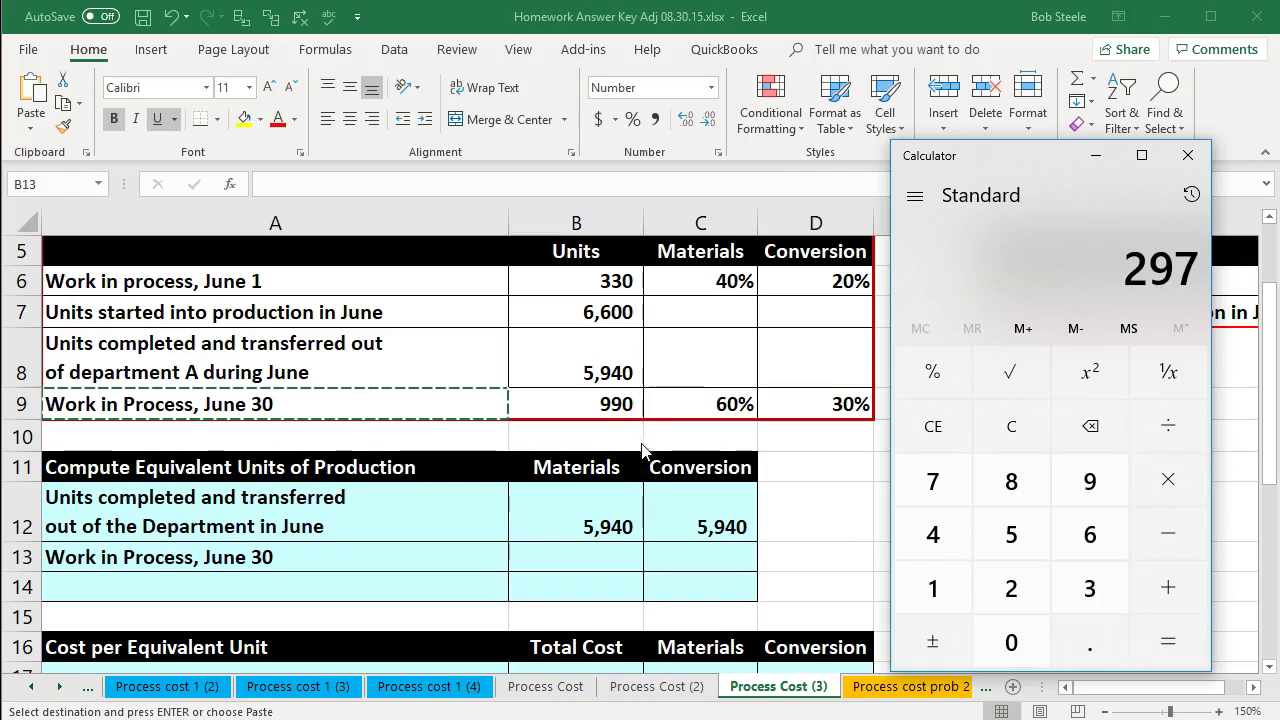
left_click(1188, 157)
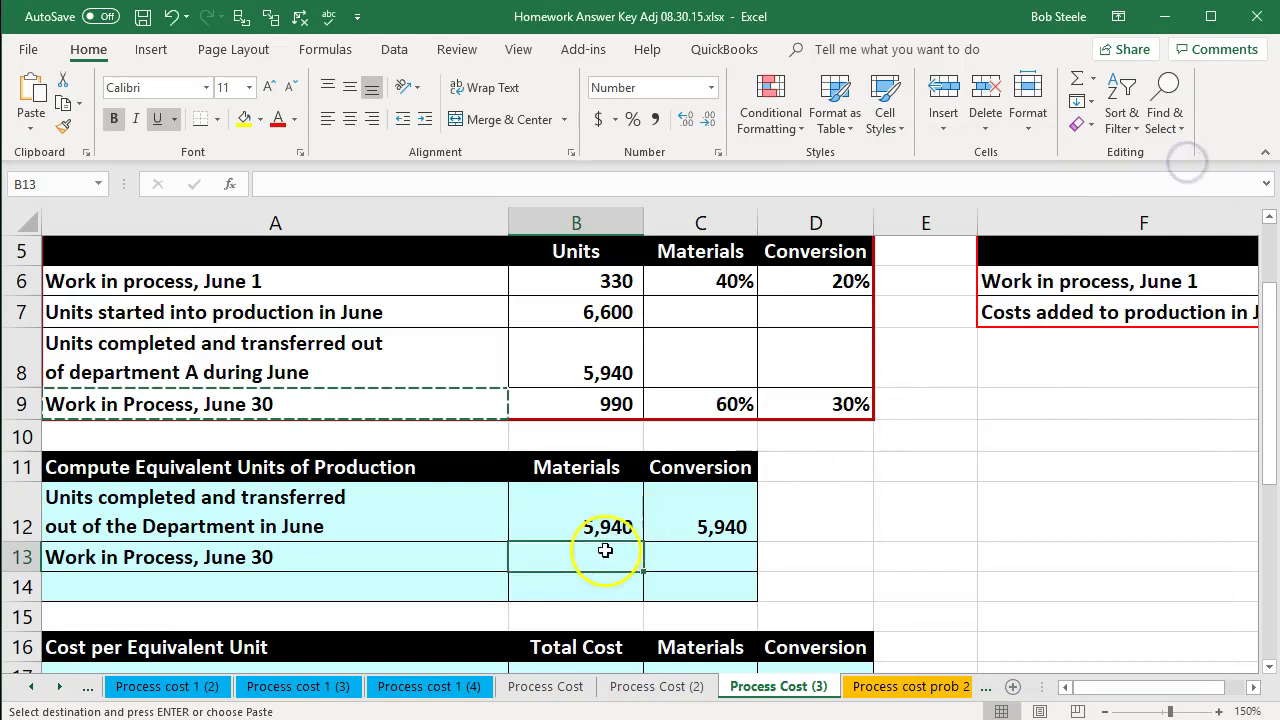
- Enter =B9*C9 in B13 (594) and =B9*D9 in C13 (297)
type("=")
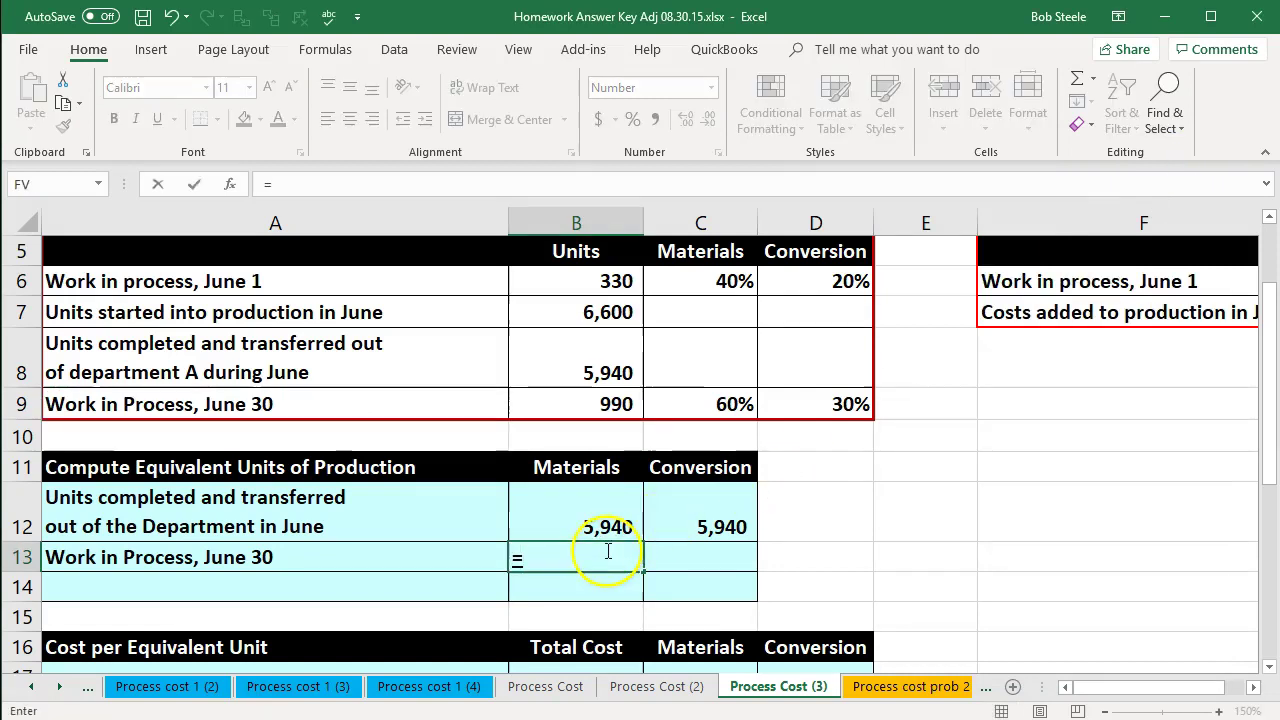
left_click(610, 405)
type("*")
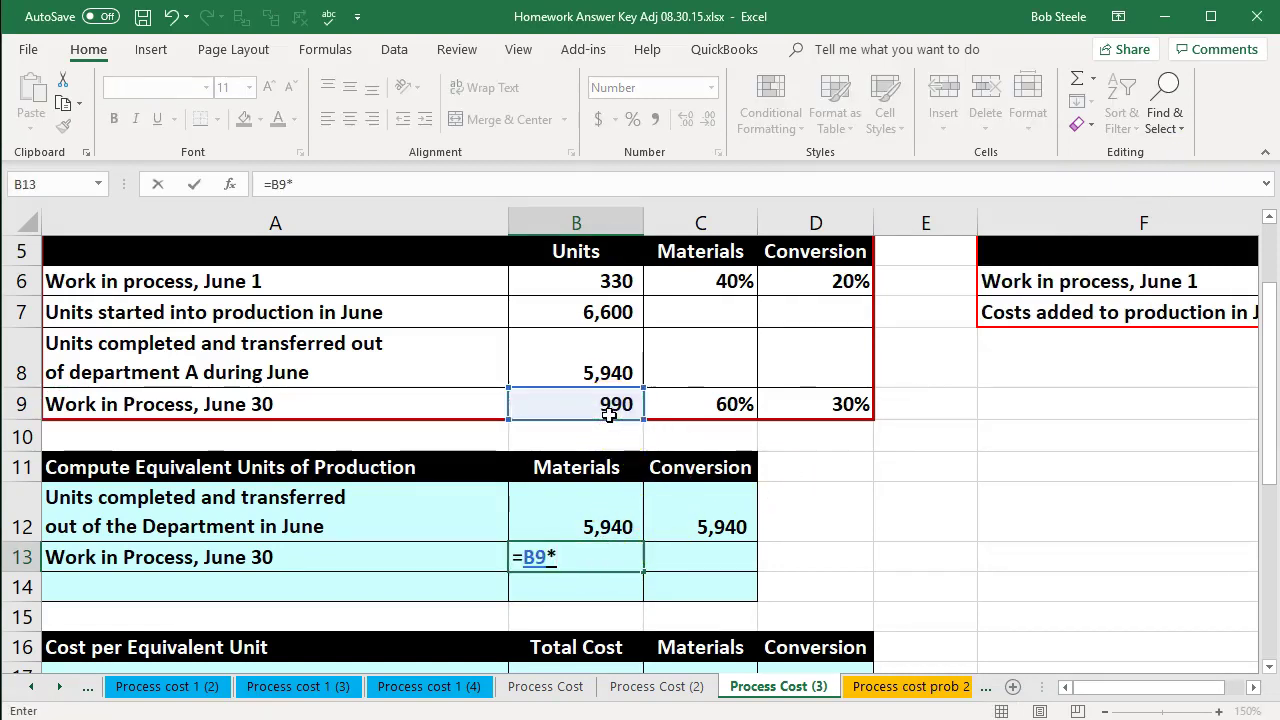
left_click(675, 400)
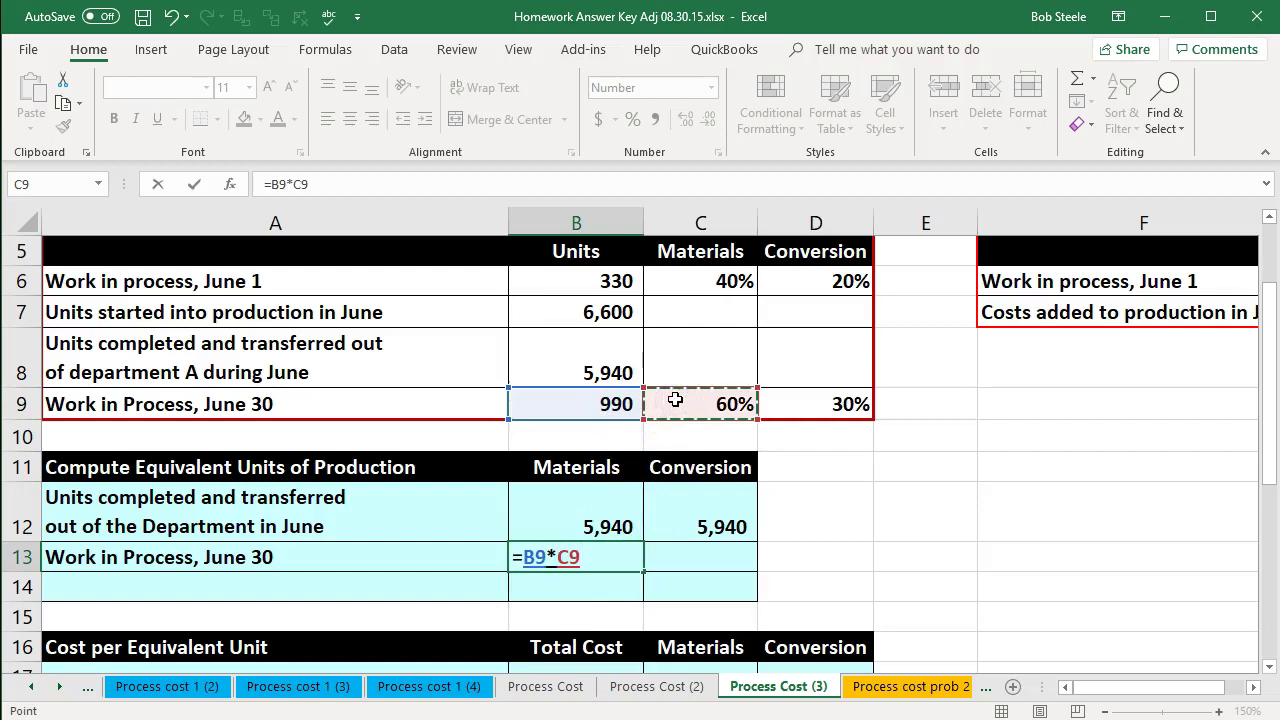
key("Tab")
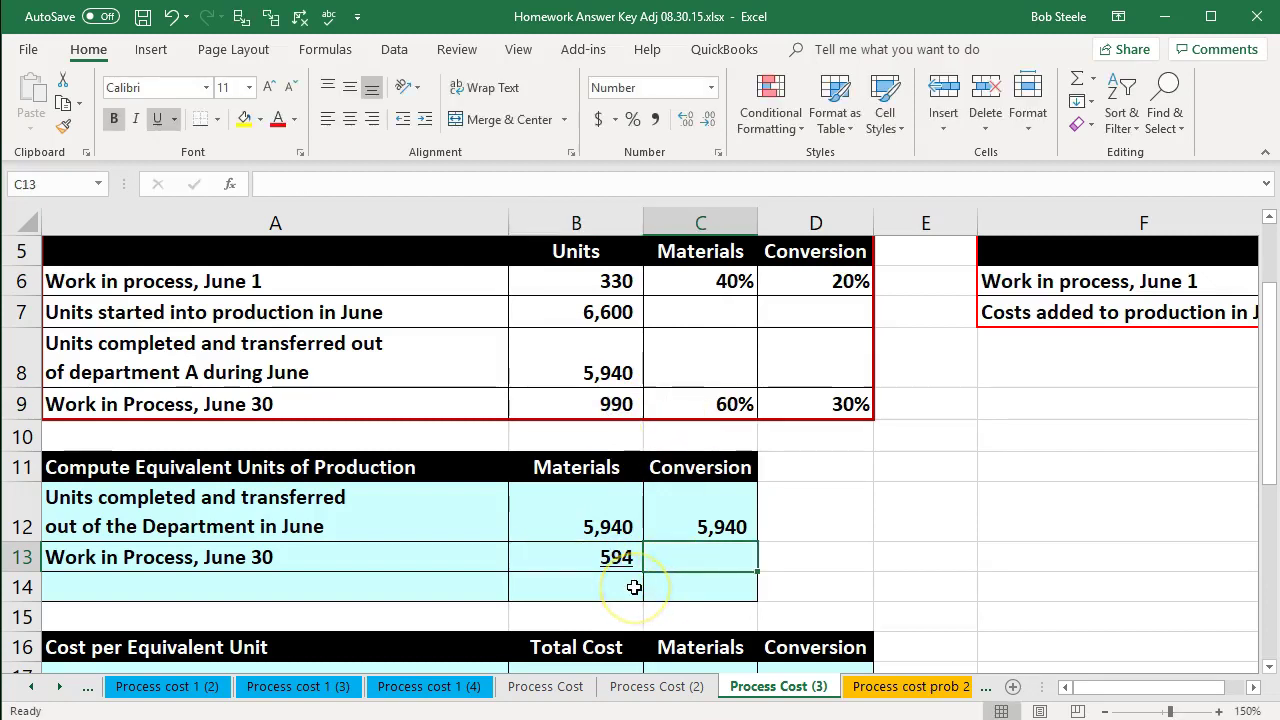
type("=")
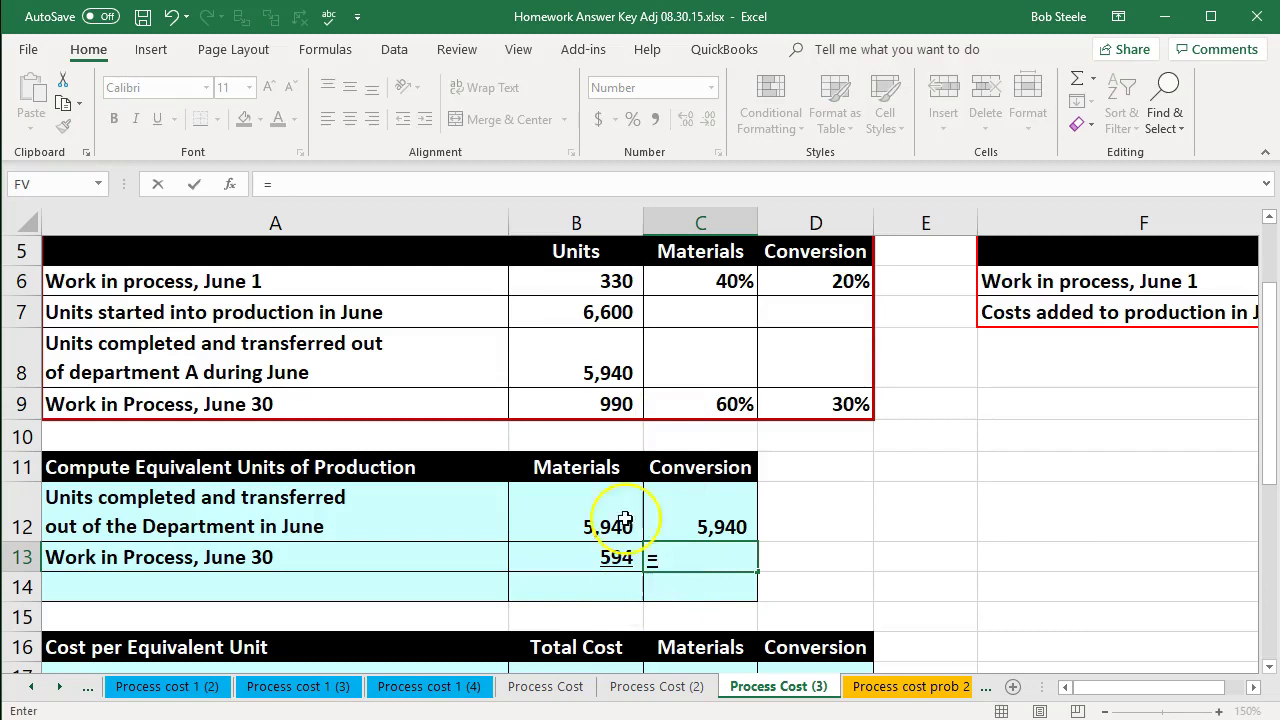
left_click(588, 404)
type("*")
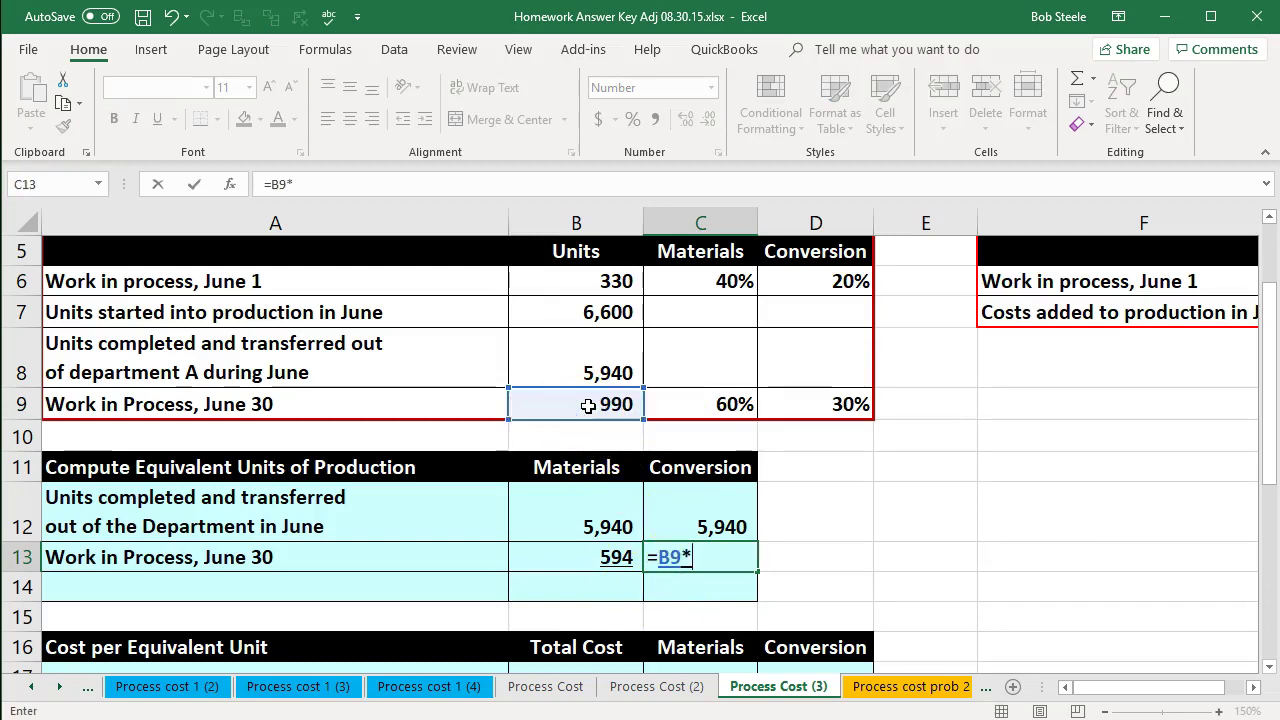
left_click(830, 404)
key("Return")
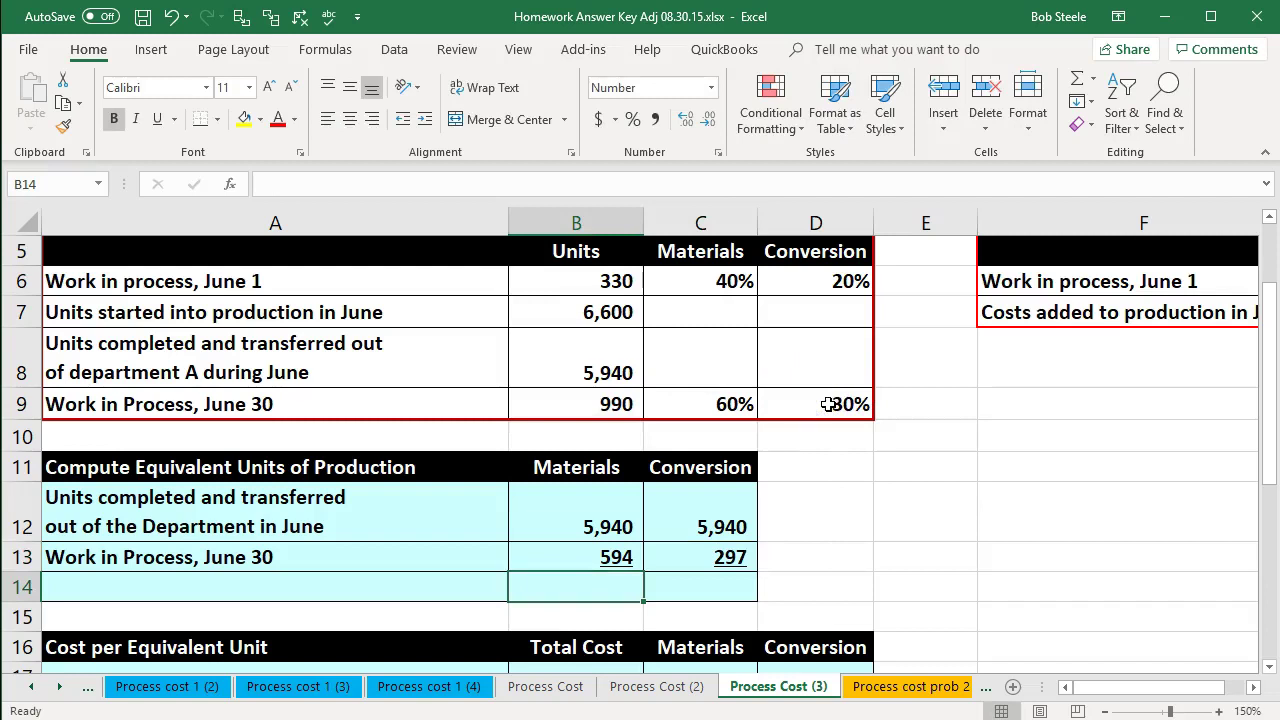
- Check the status-bar sums of the Materials and Conversion equivalent units
left_click_drag(620, 522, 605, 558)
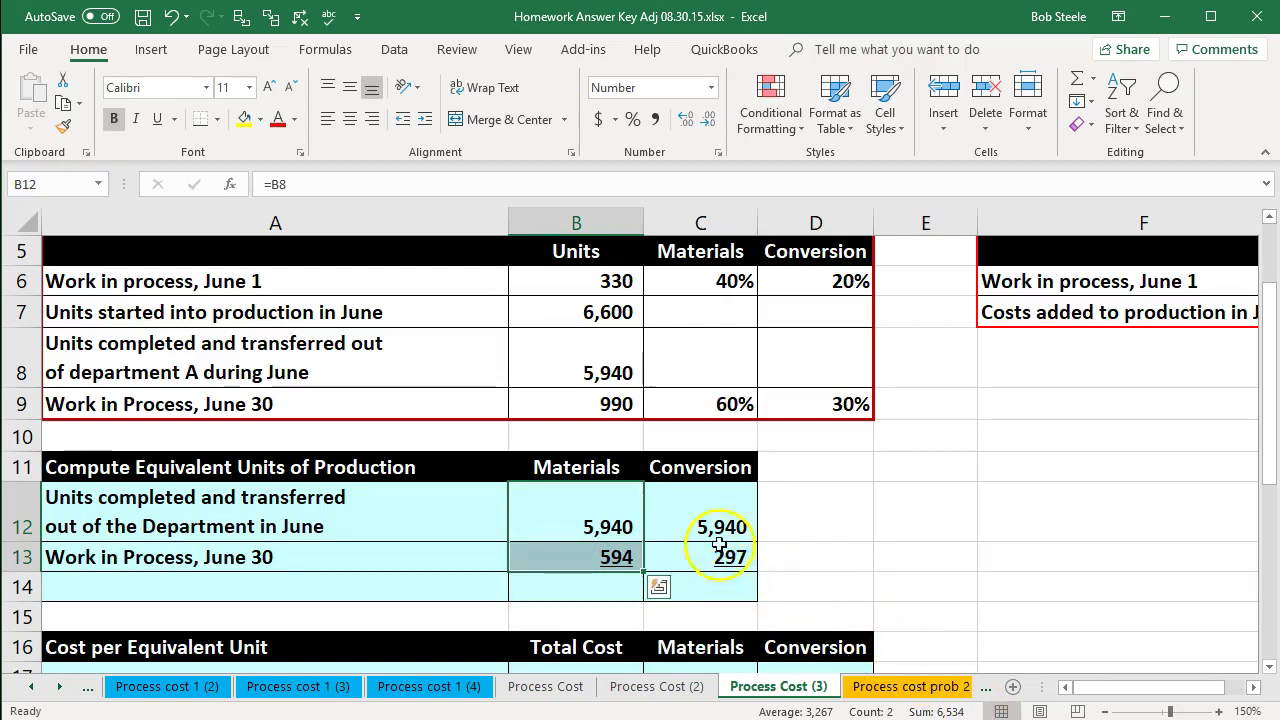
left_click_drag(729, 523, 711, 555)
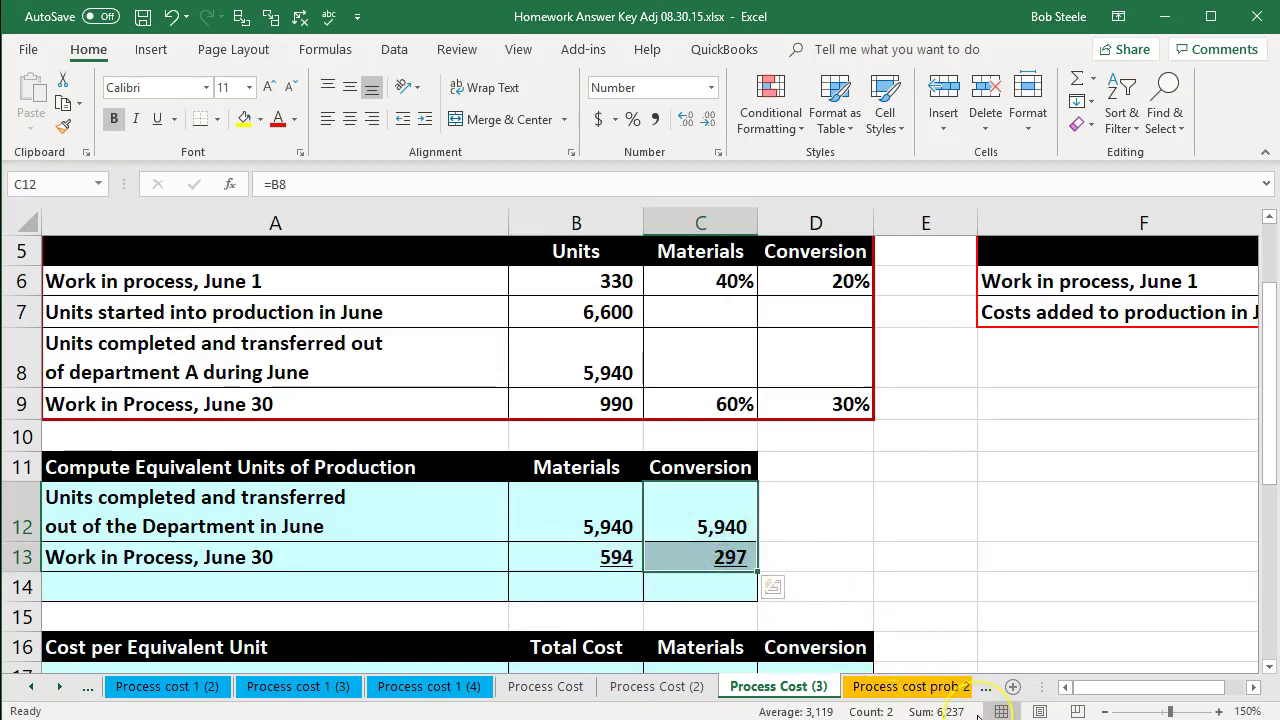
left_click(579, 587)
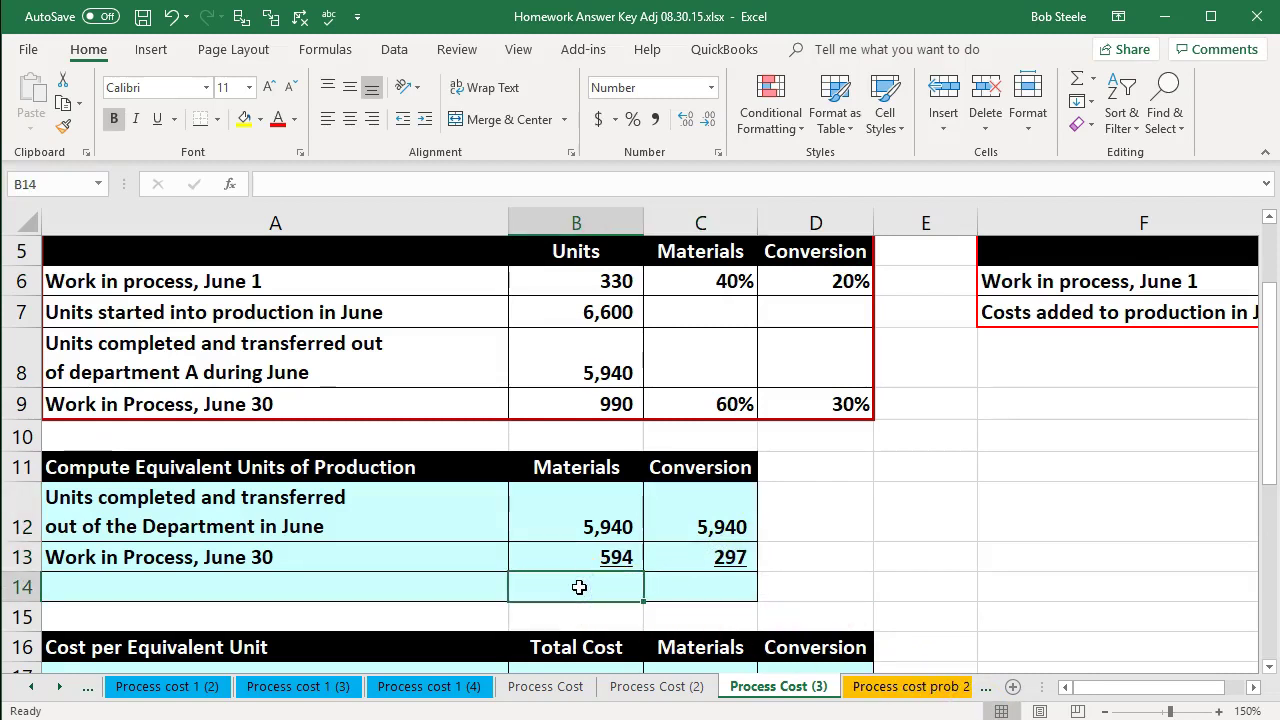
- Enter =SUM(B12:B13) giving 6,534 and =SUM(C12:C13) giving 6,237 in row 14
type("=sum(")
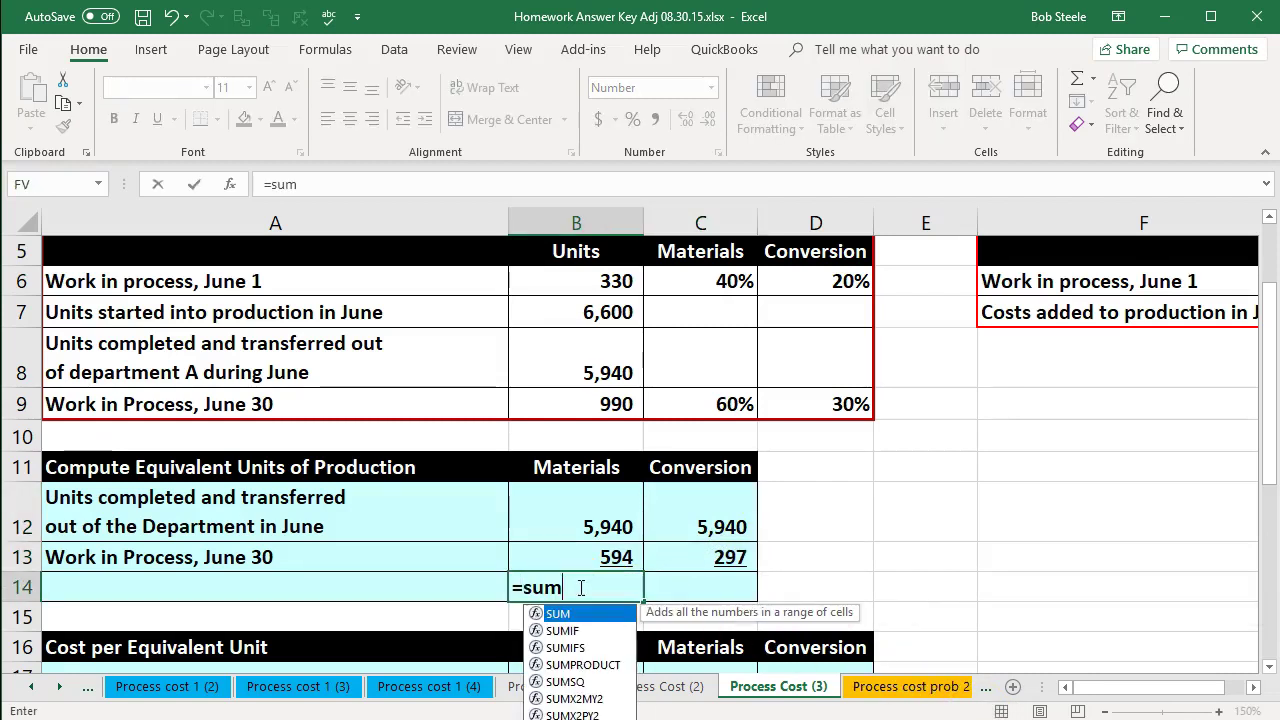
left_click_drag(600, 557, 600, 522)
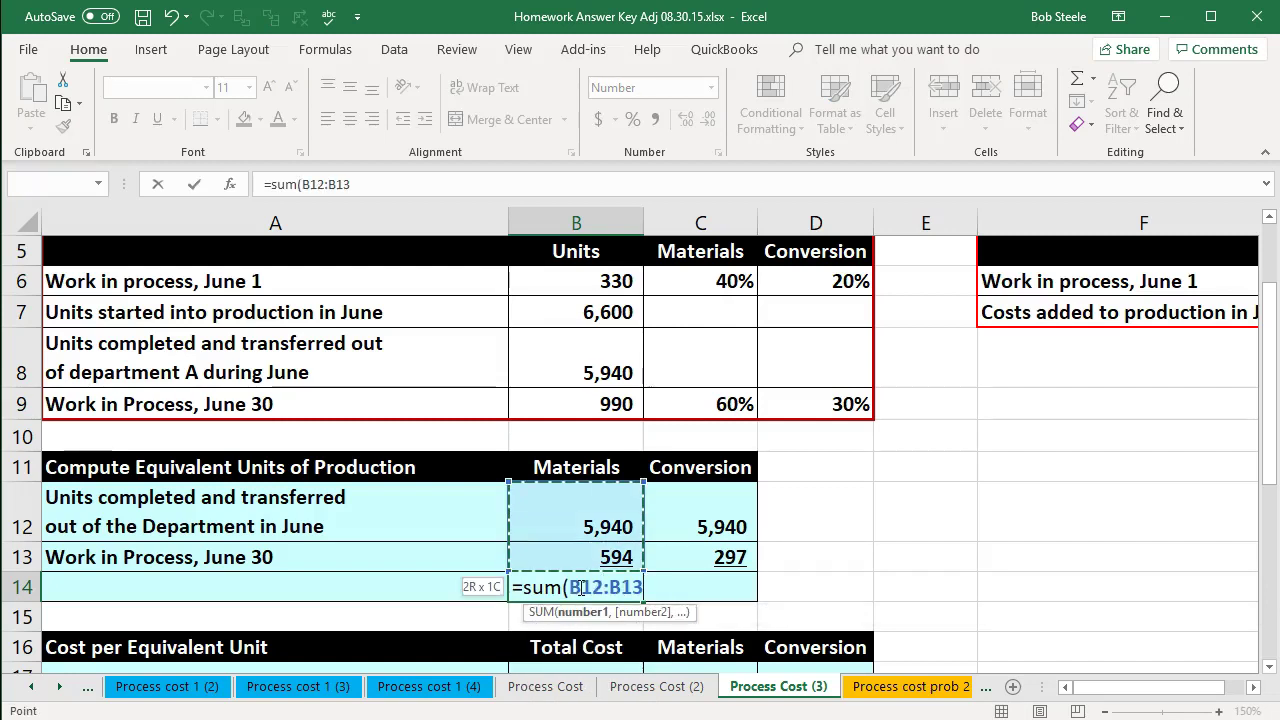
key("Return")
left_click(694, 588)
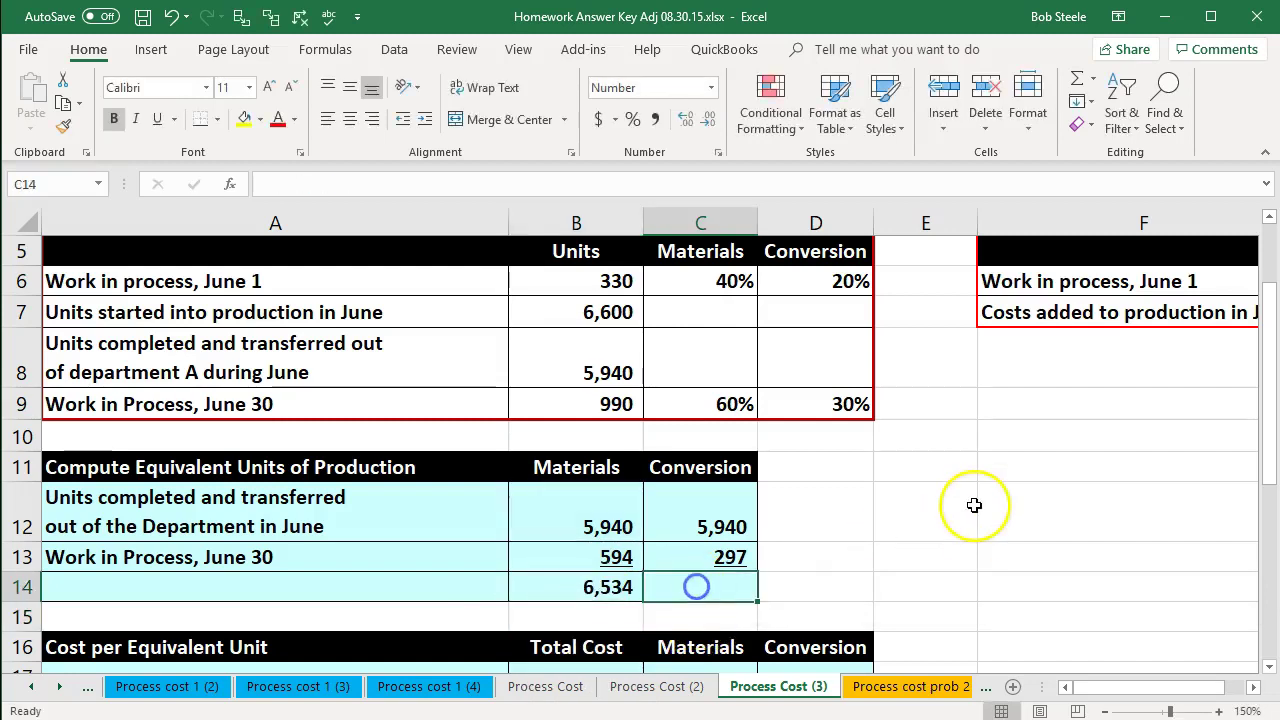
type("=sum(")
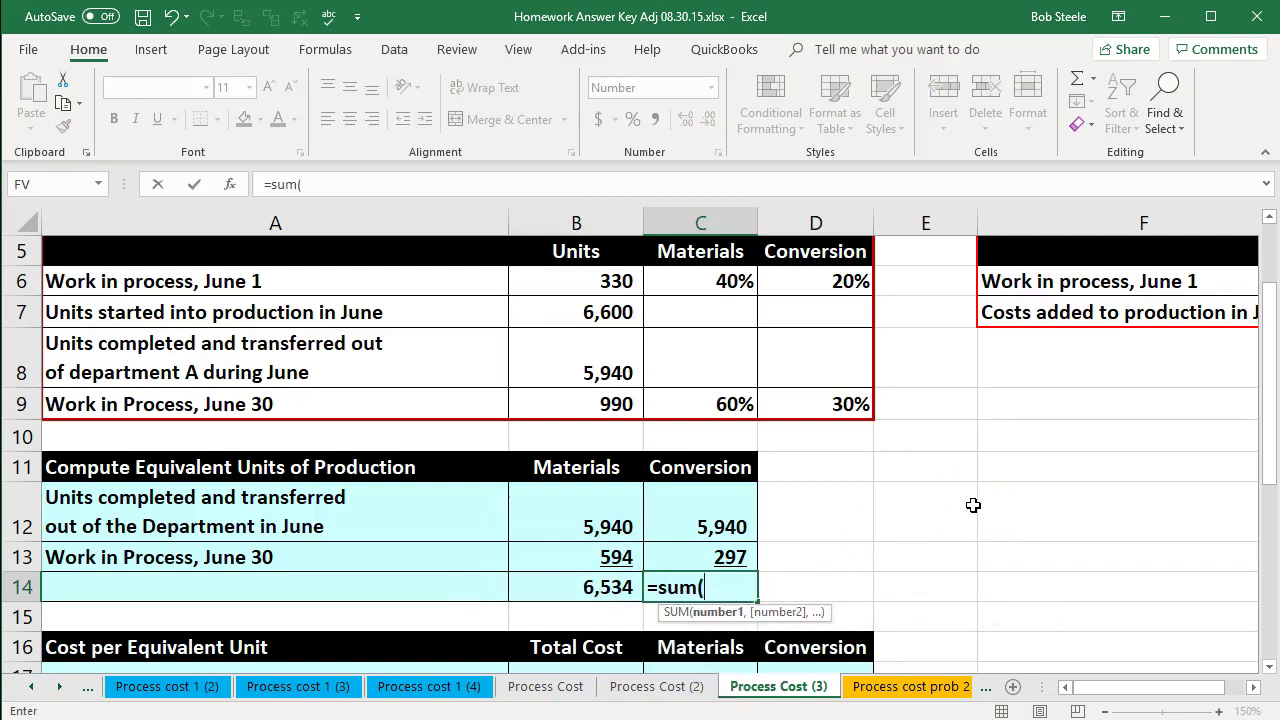
key("Up")
key("shift+Up")
key("Return")
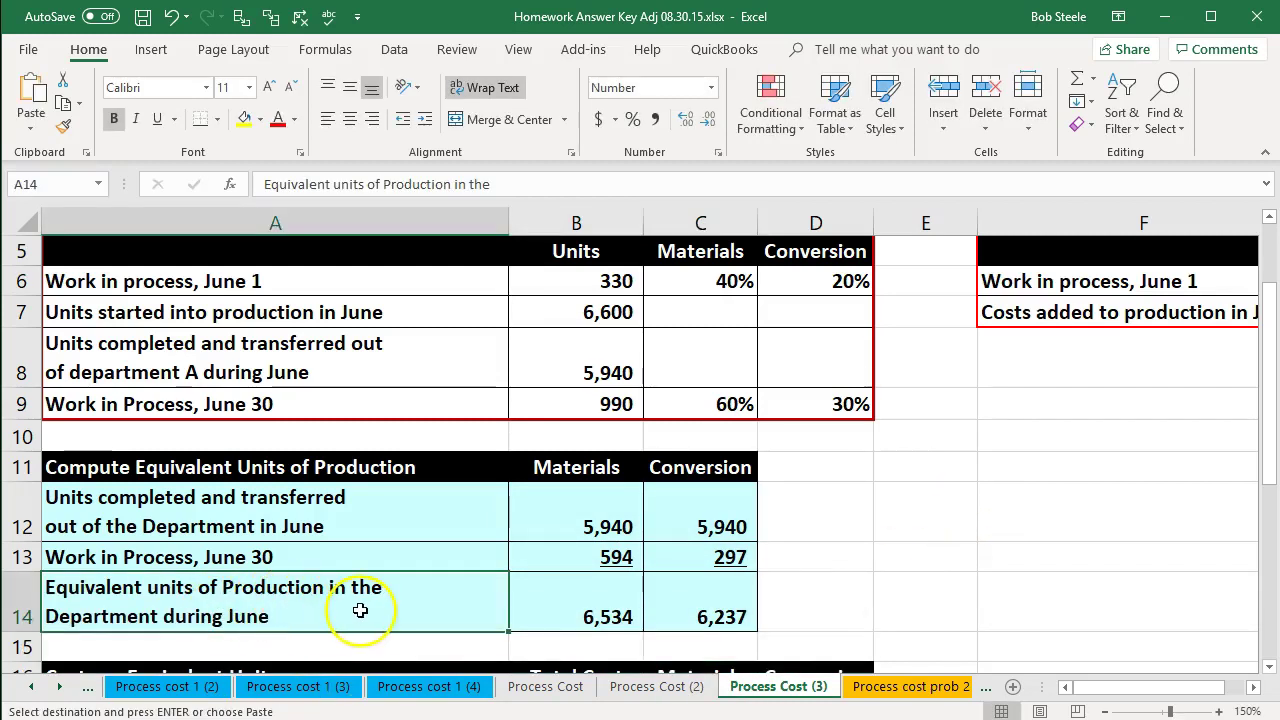
scroll(413, 603, "down", 1)
scroll(413, 603, "down", 1)
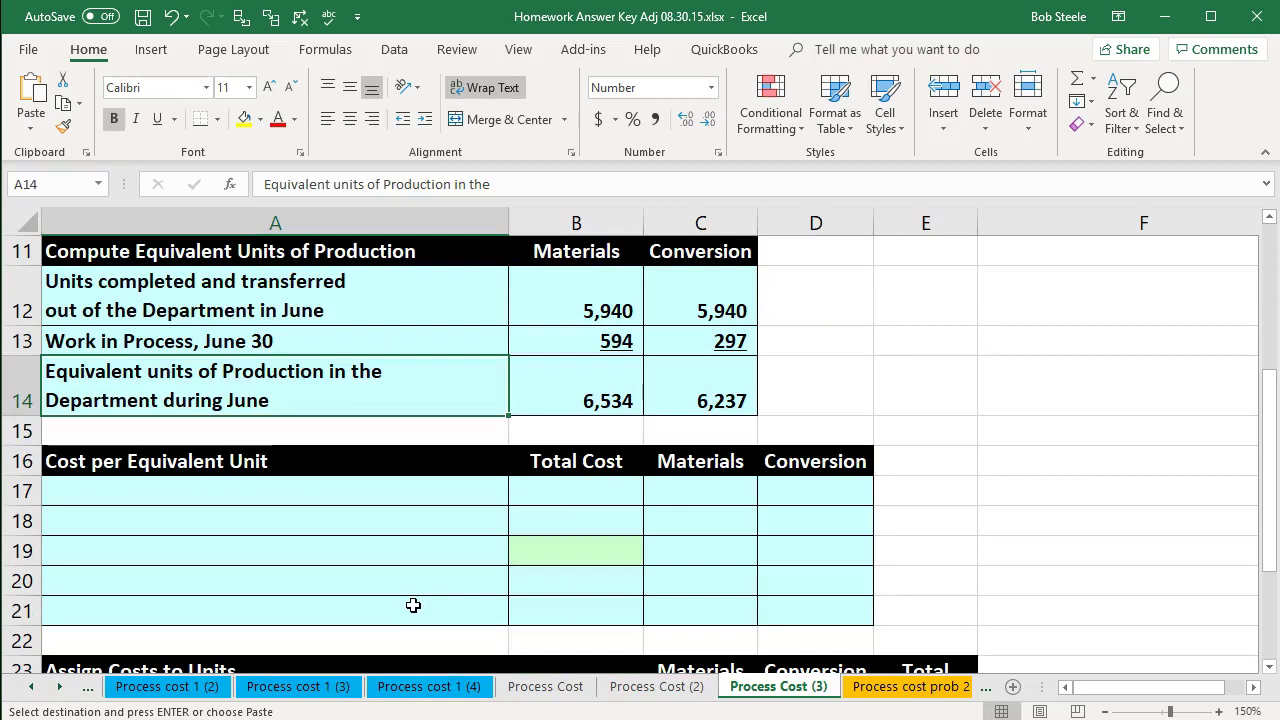
scroll(413, 605, "down", 1)
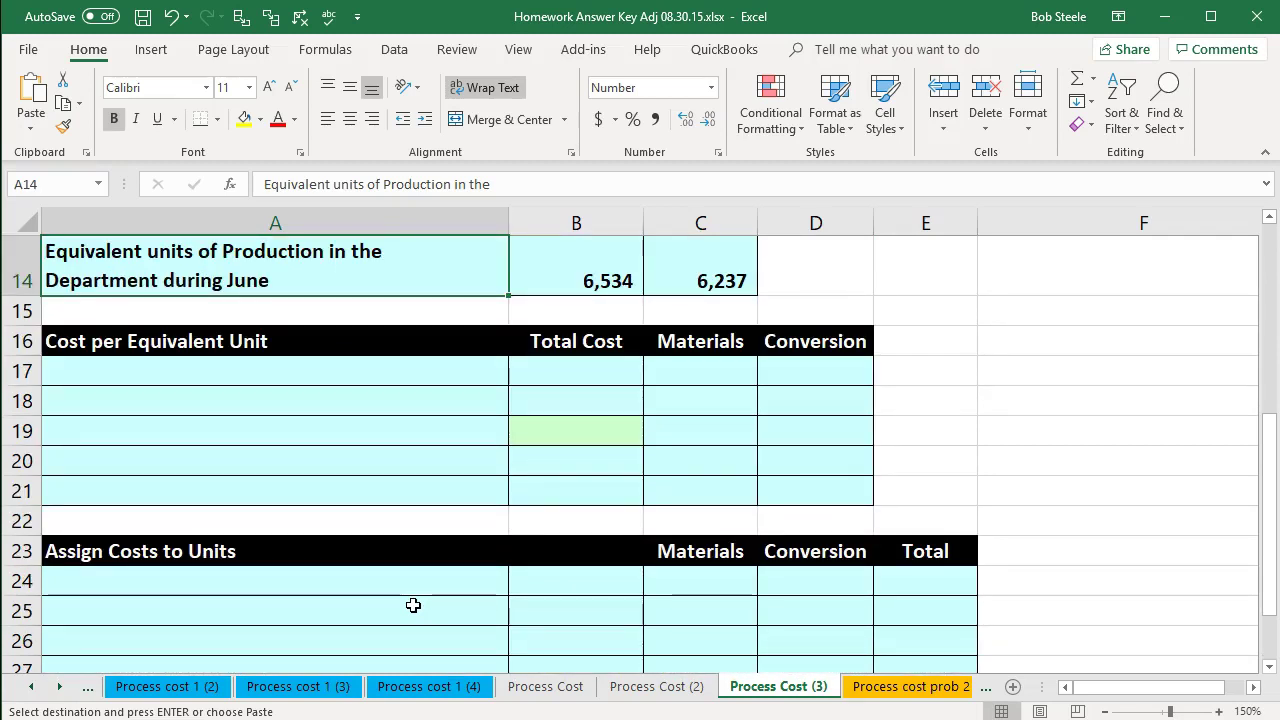
scroll(413, 605, "up", 3)
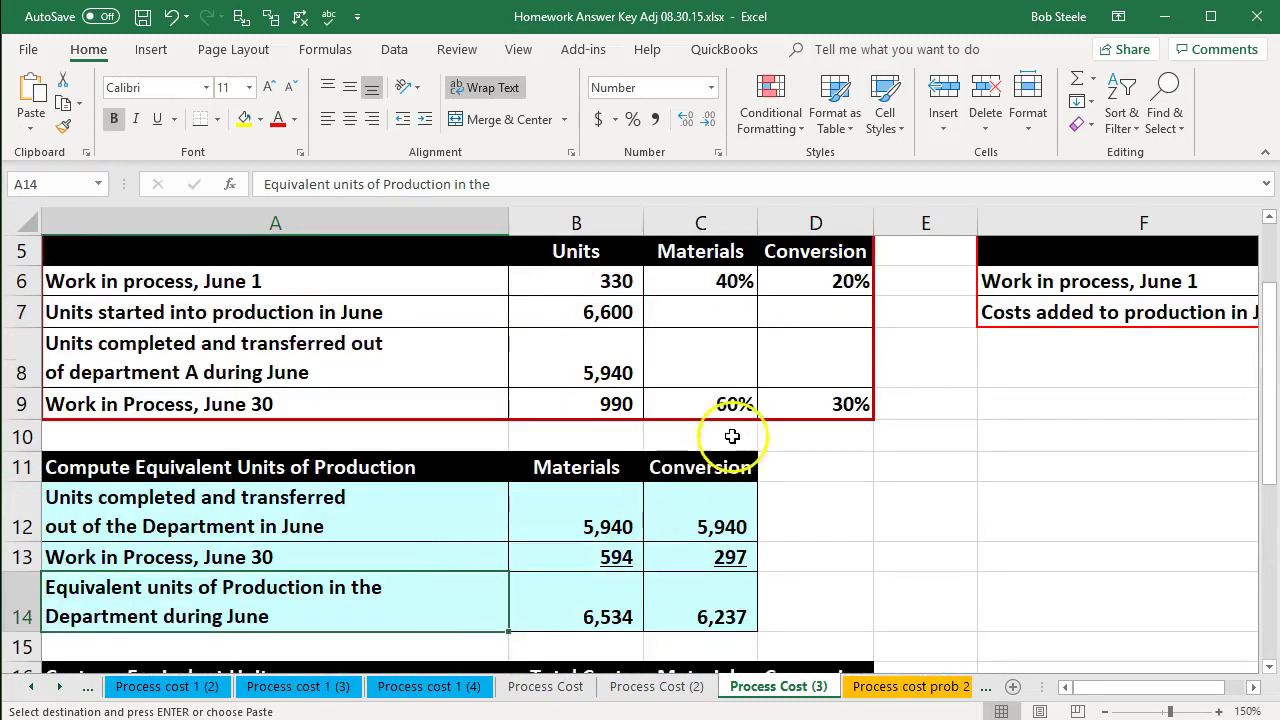
left_click(809, 351)
key("Right")
key("Right")
key("Right")
key("Right")
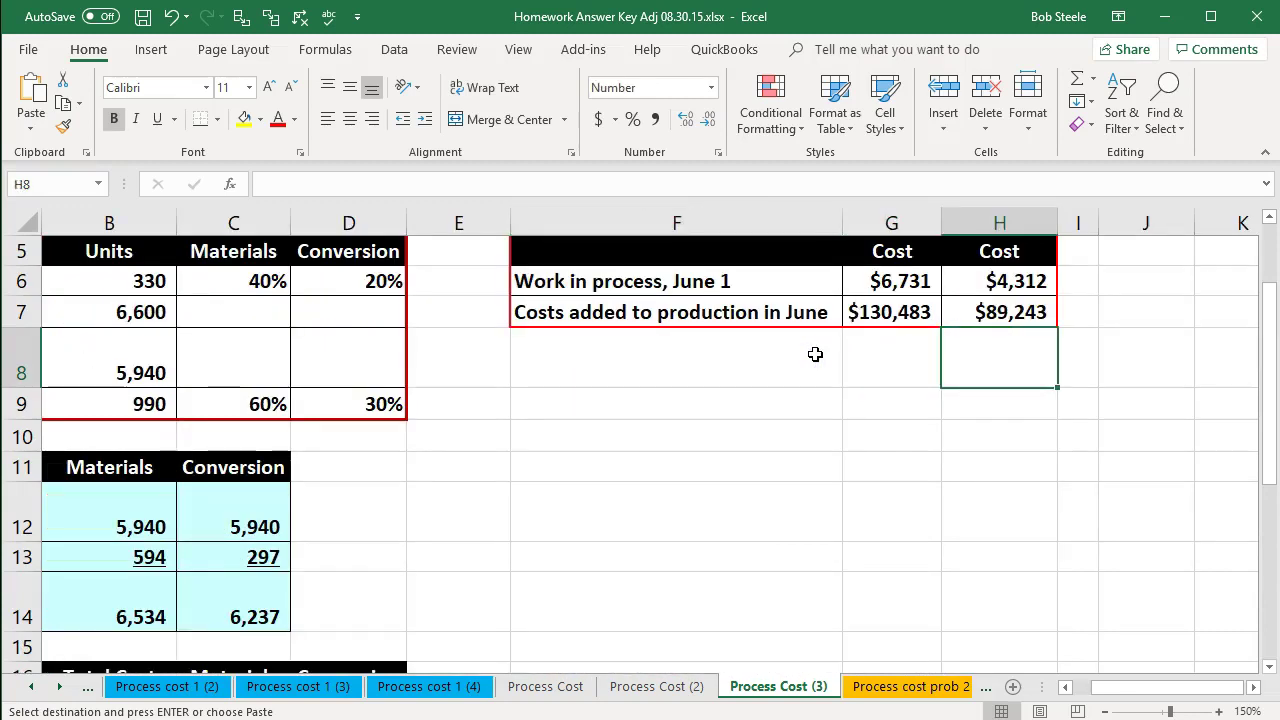
key("Up")
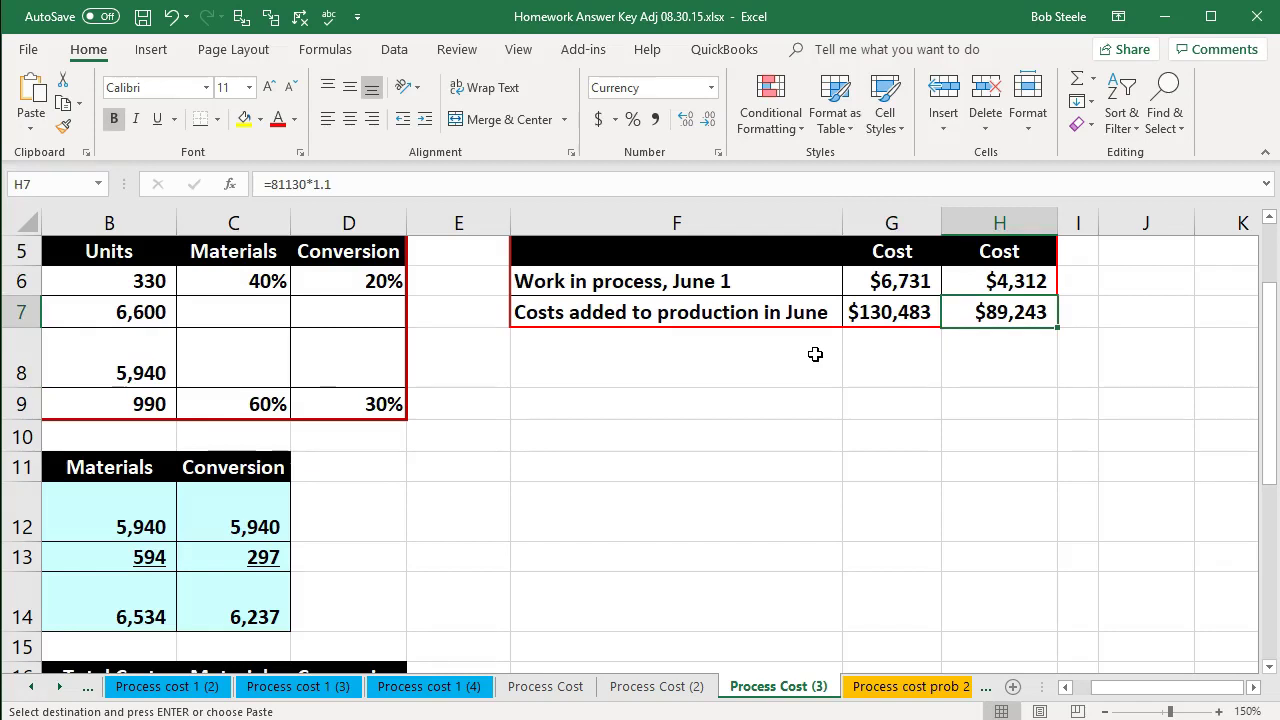
key("Left")
key("Left")
key("Left")
key("Left")
key("Left")
key("Left")
key("Left")
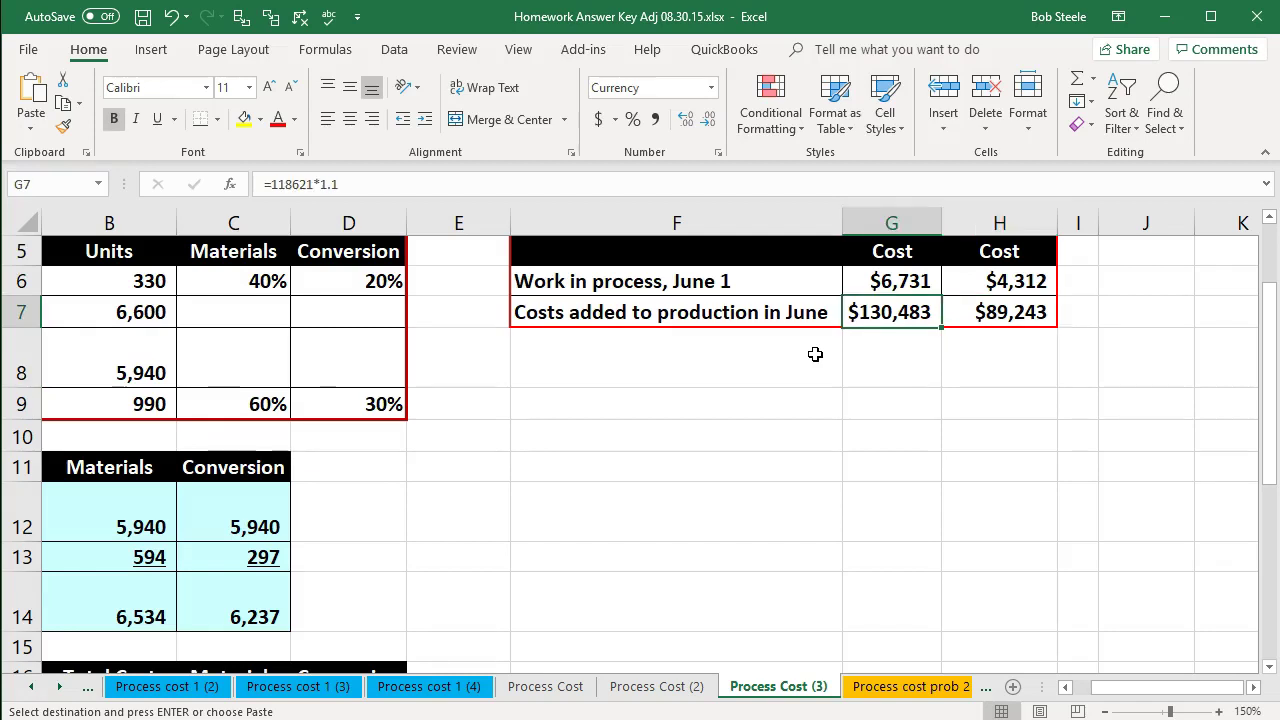
left_click_drag(820, 494, 815, 578)
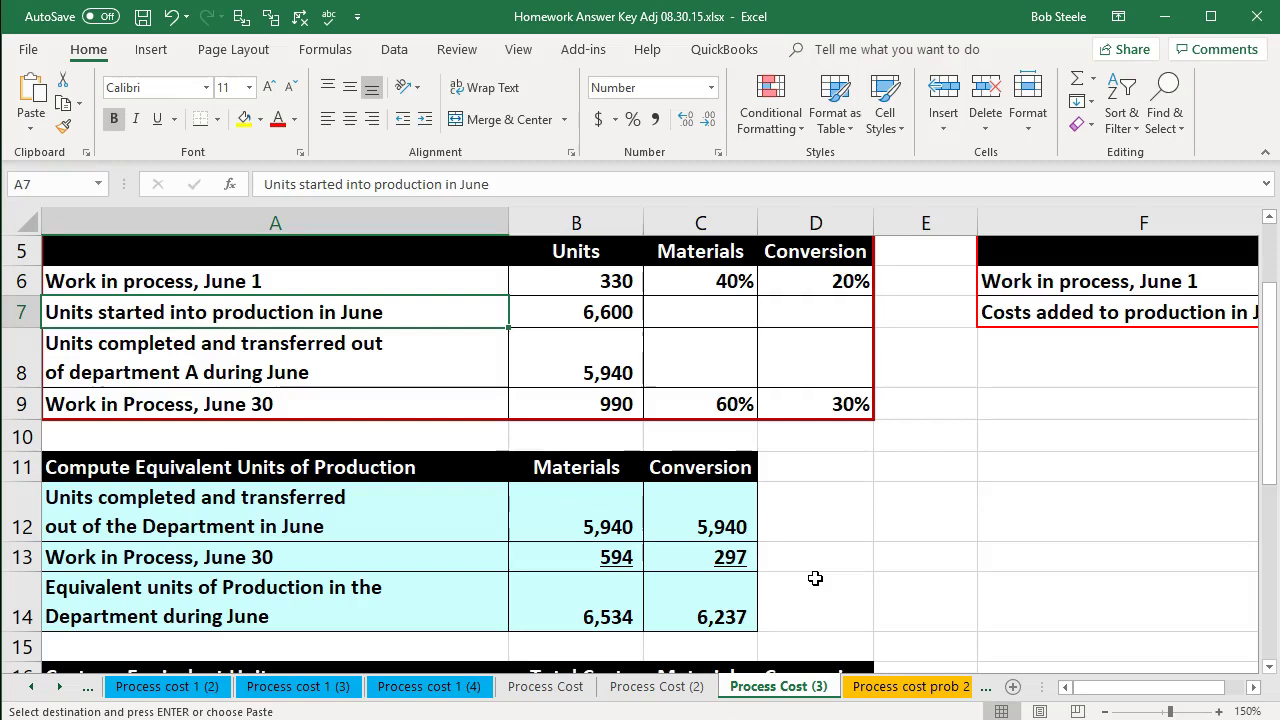
left_click(607, 557)
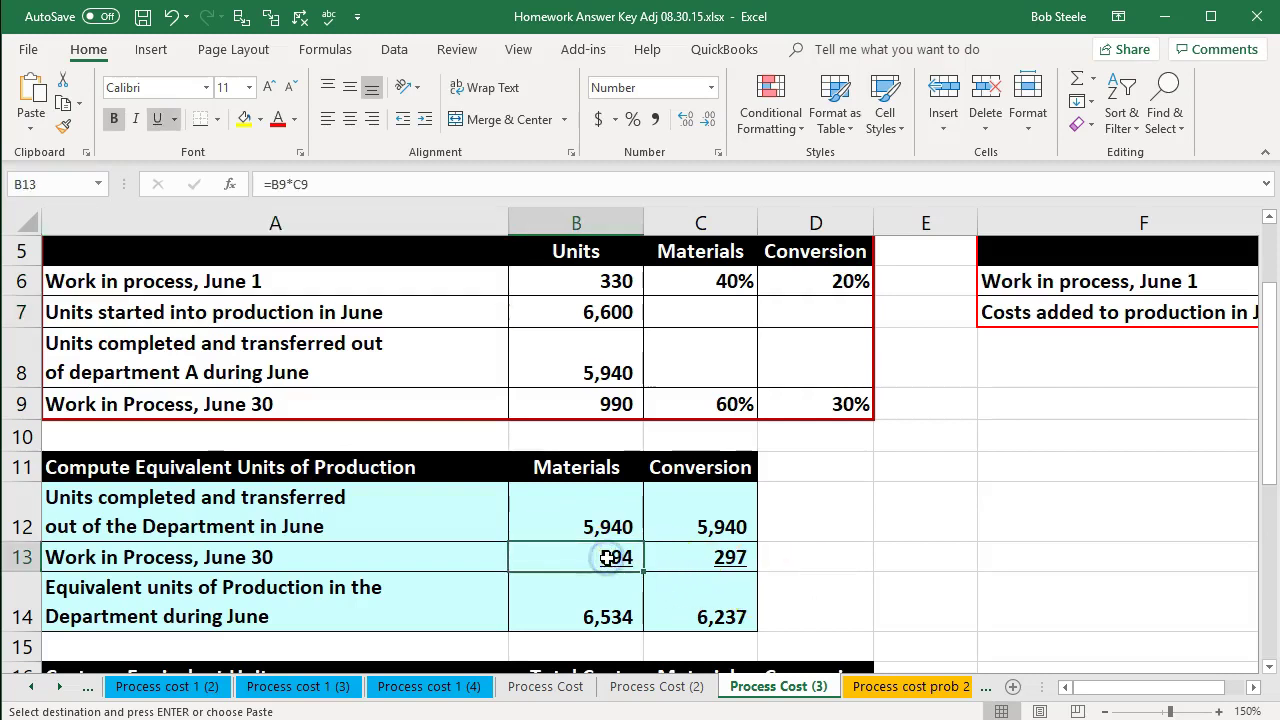
key("Right")
key("Down")
key("Left")
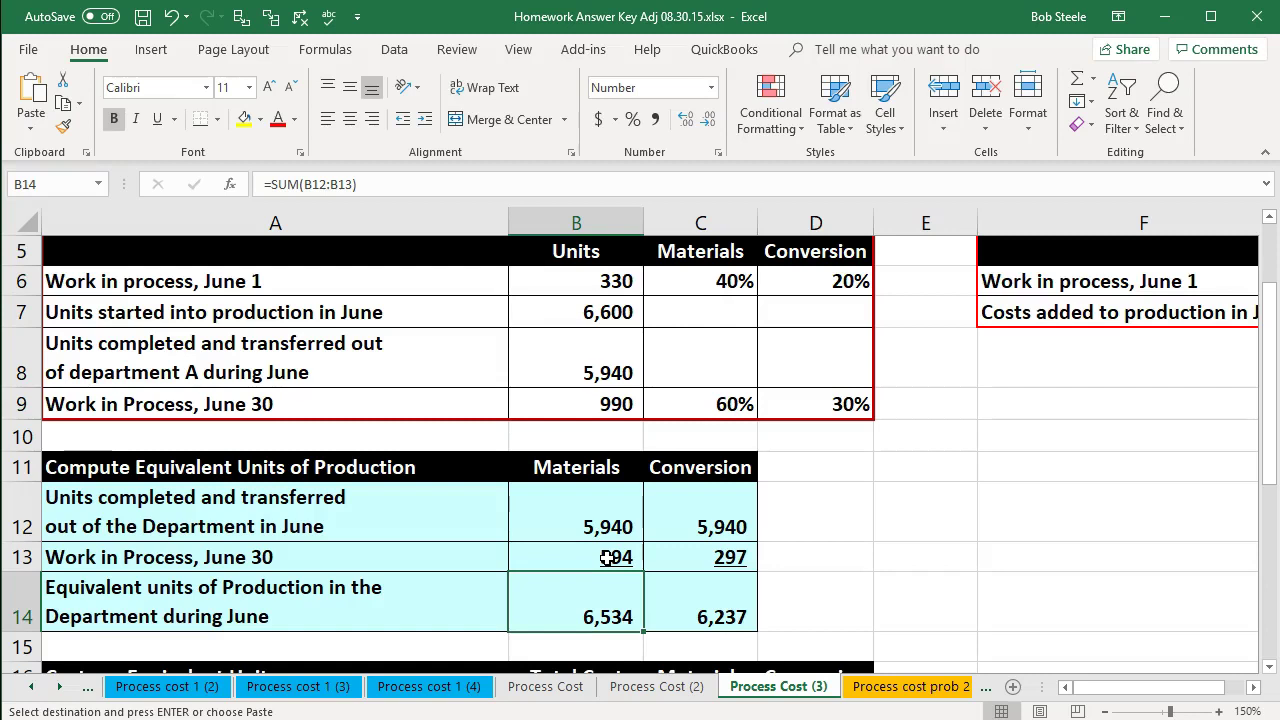
left_click(593, 527)
key("Right")
key("Left")
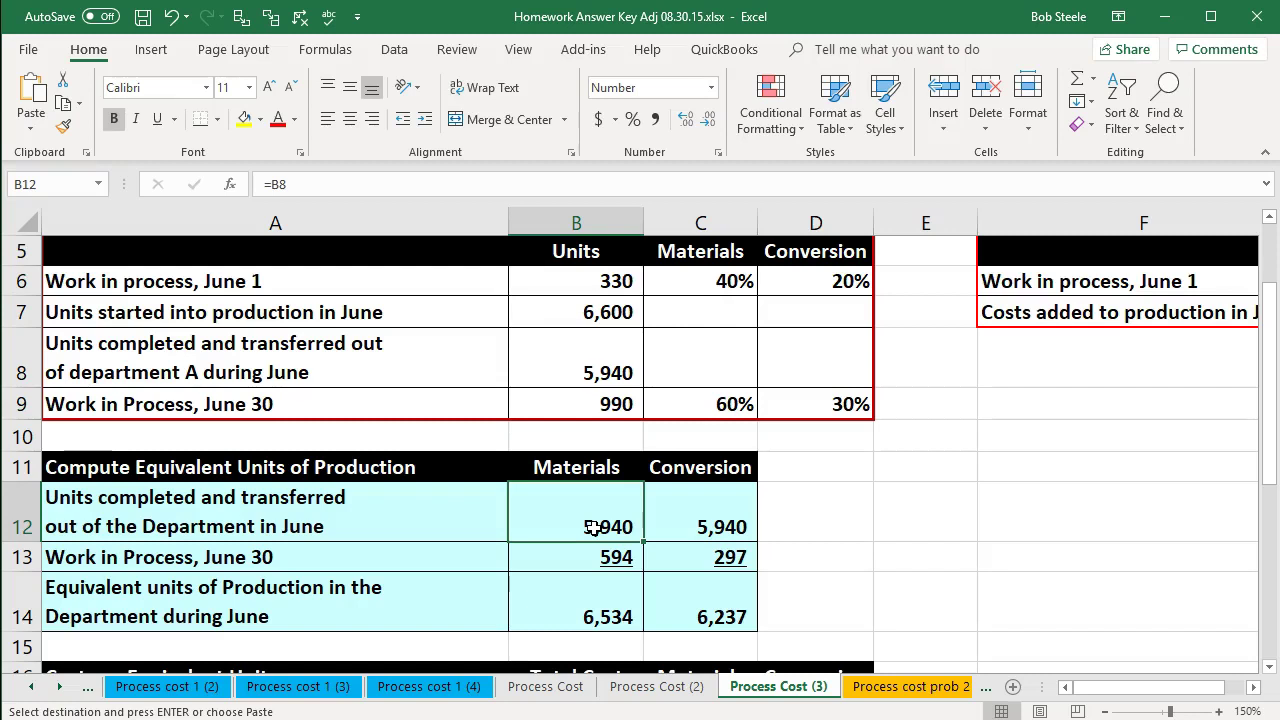
key("Right")
key("Right")
key("Right")
key("Right")
key("Right")
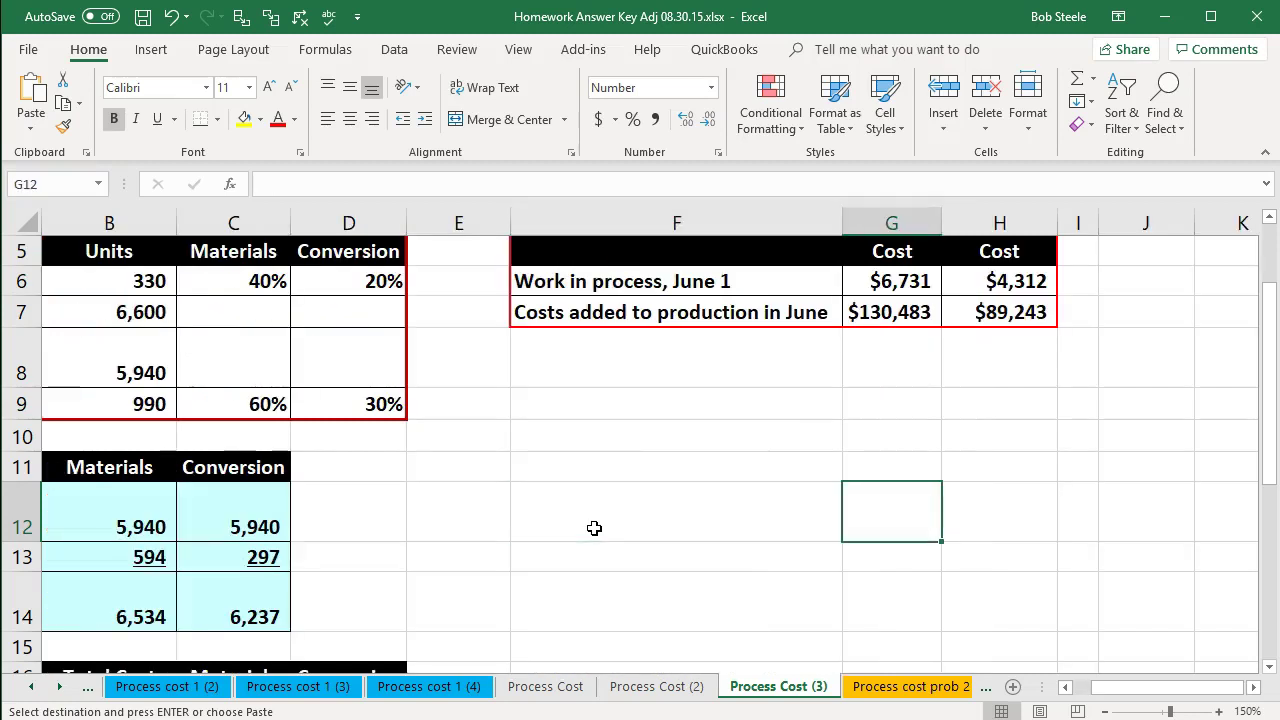
key("Left")
key("Left")
key("Left")
key("Left")
key("Left")
key("Left")
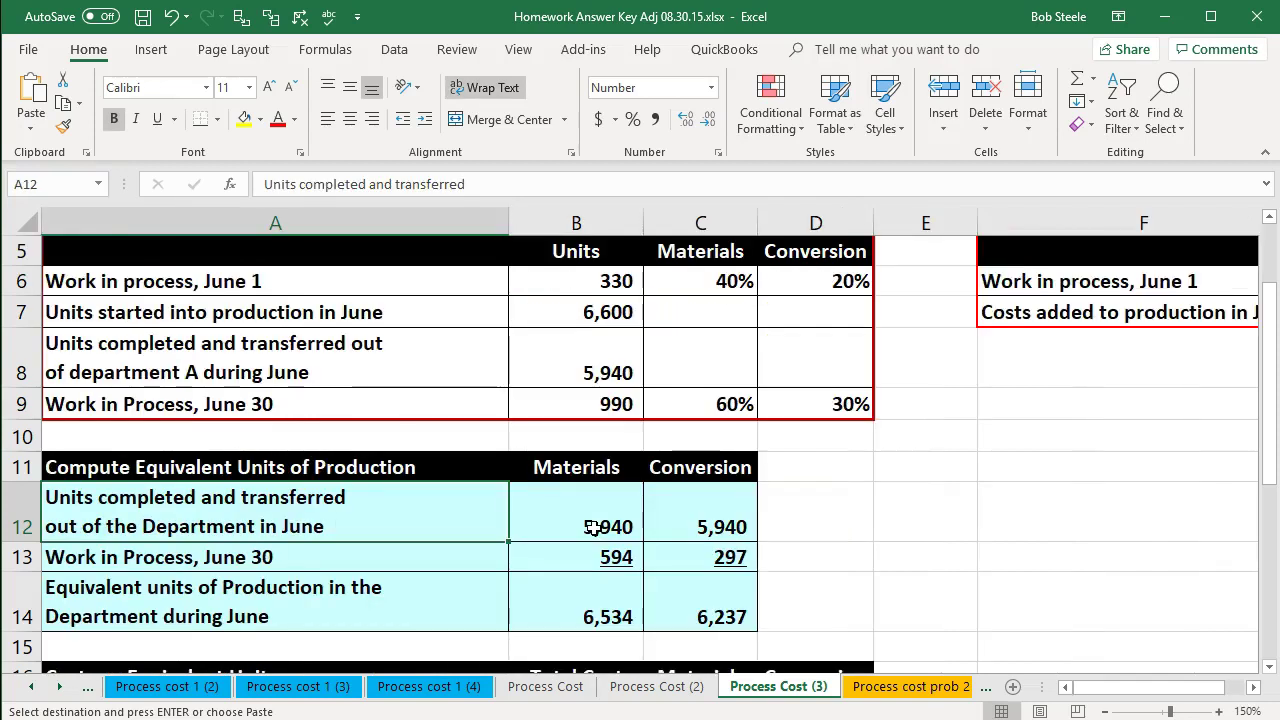
scroll(593, 528, "down", 1)
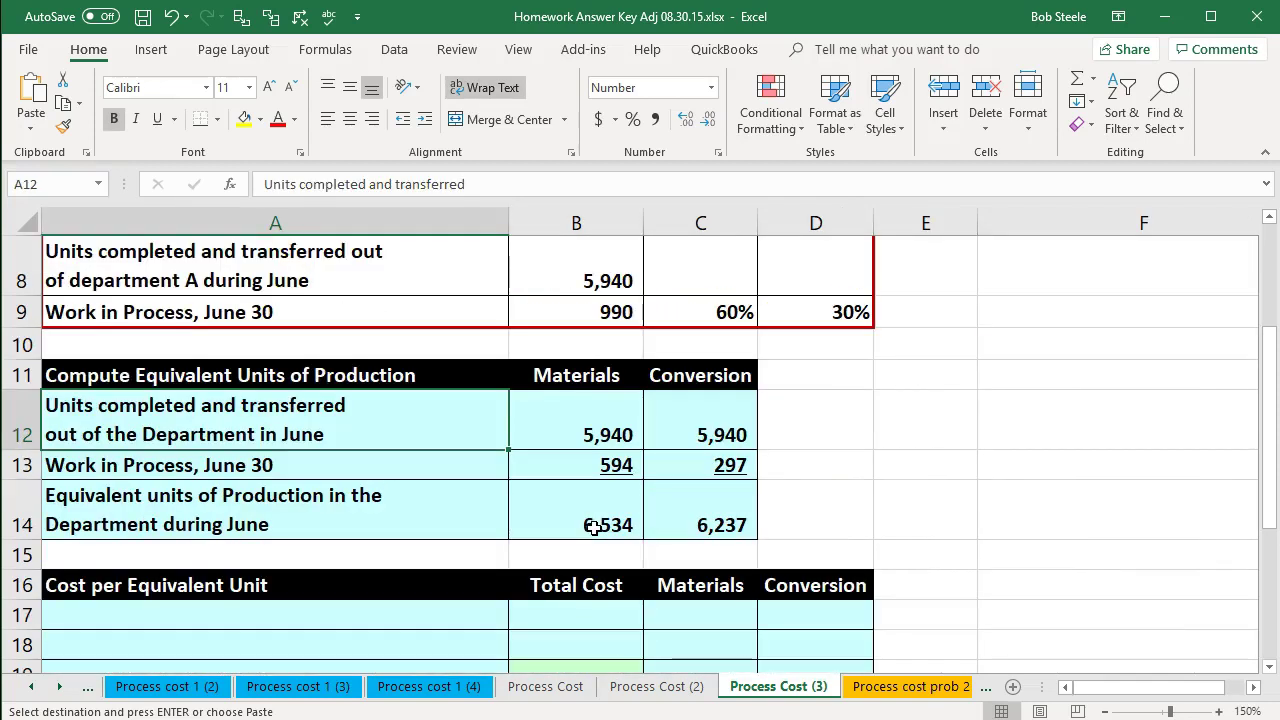